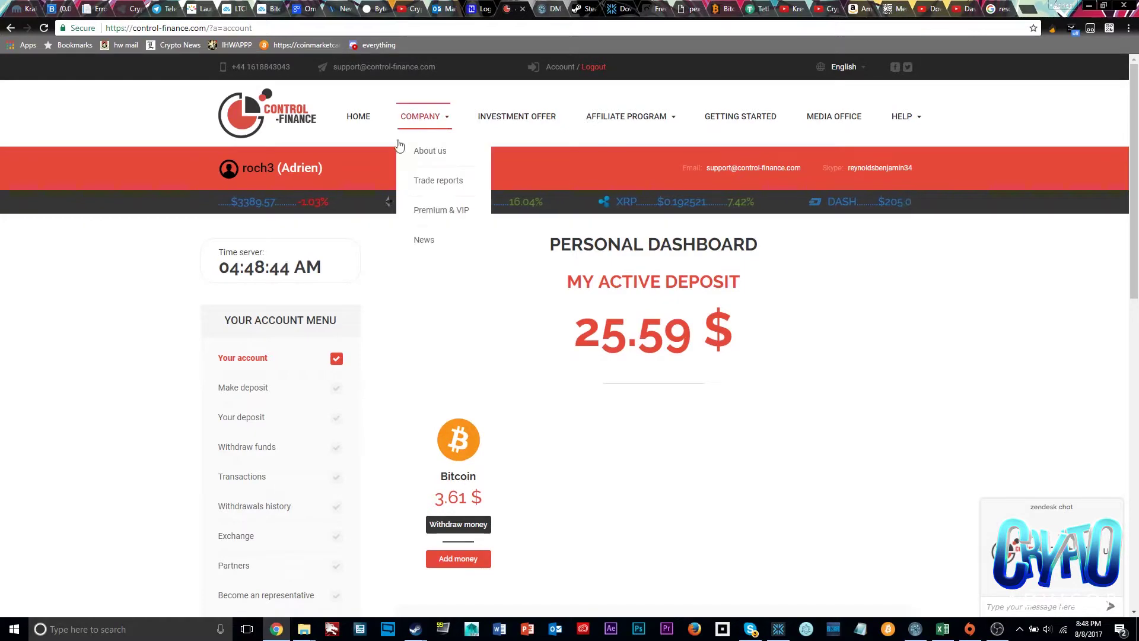
pyautogui.scroll(-4, 449, 301)
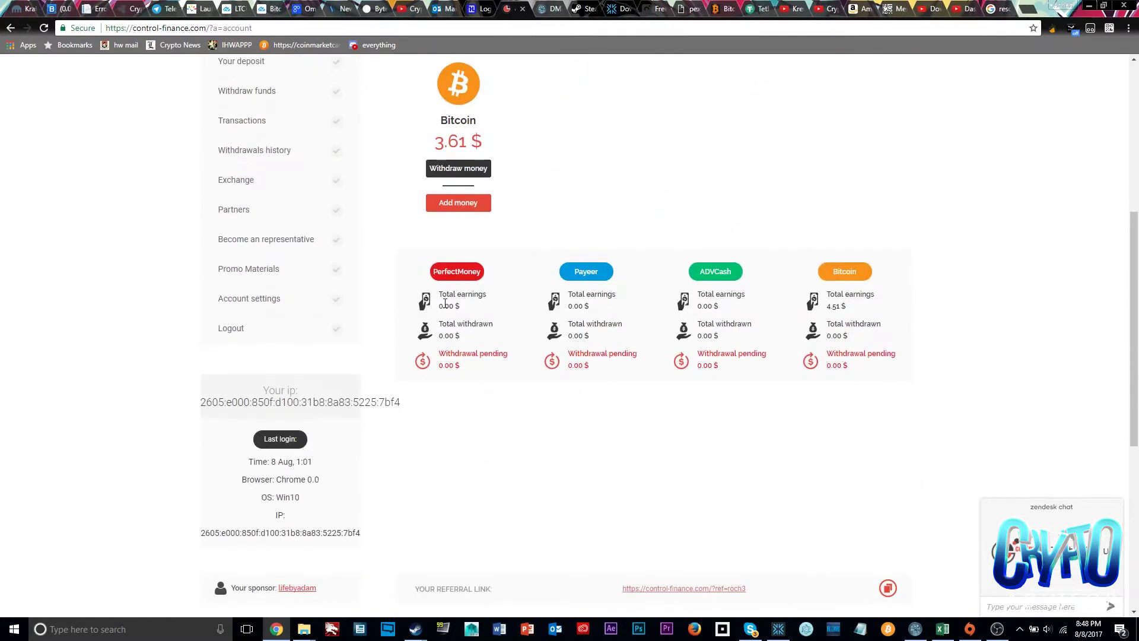
pyautogui.scroll(-3, 444, 304)
pyautogui.scroll(-2, 451, 334)
pyautogui.scroll(1, 450, 334)
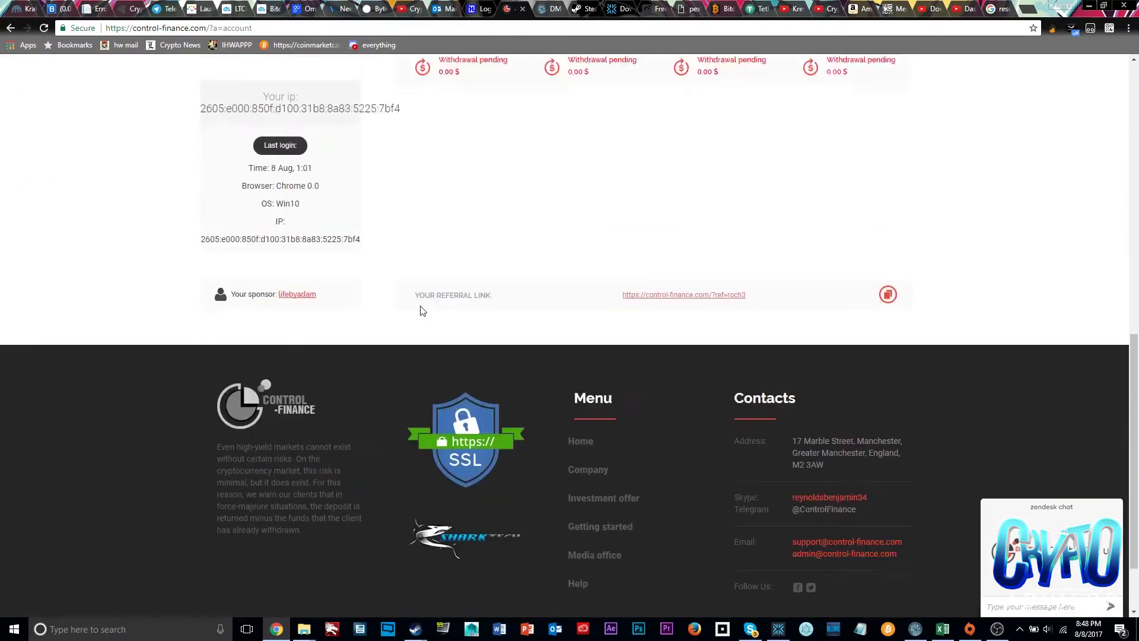
pyautogui.scroll(3, 422, 311)
pyautogui.scroll(1, 444, 267)
pyautogui.scroll(2, 463, 241)
pyautogui.scroll(1, 488, 208)
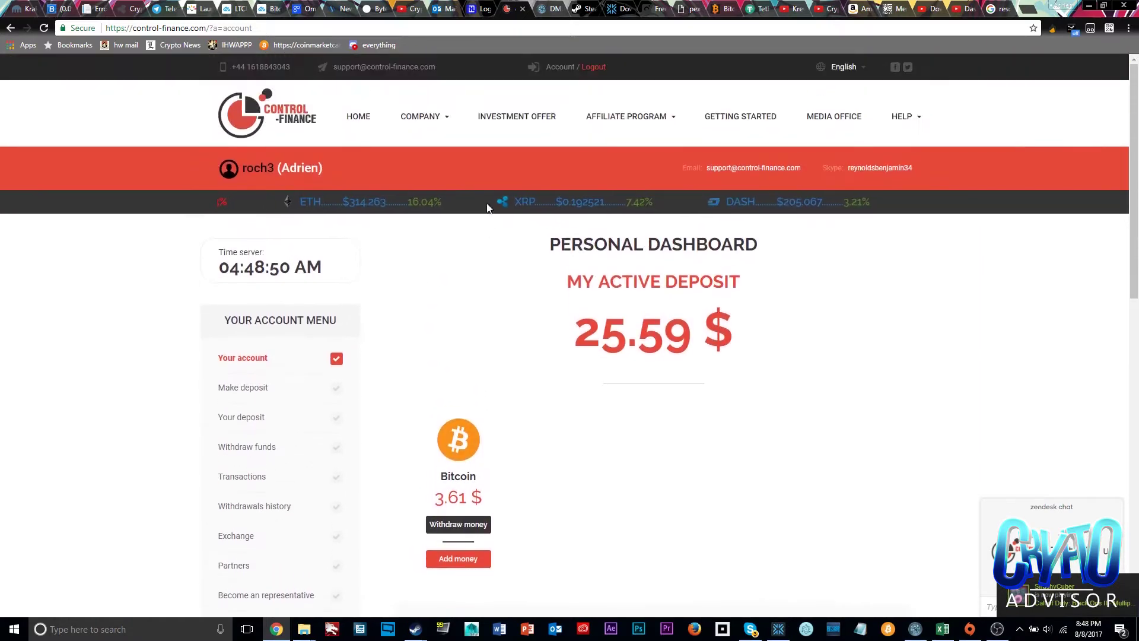
# After reviewing the Personal Dashboard figures, open About us from the COMPANY menu
pyautogui.moveTo(422, 117)
pyautogui.click(419, 150)
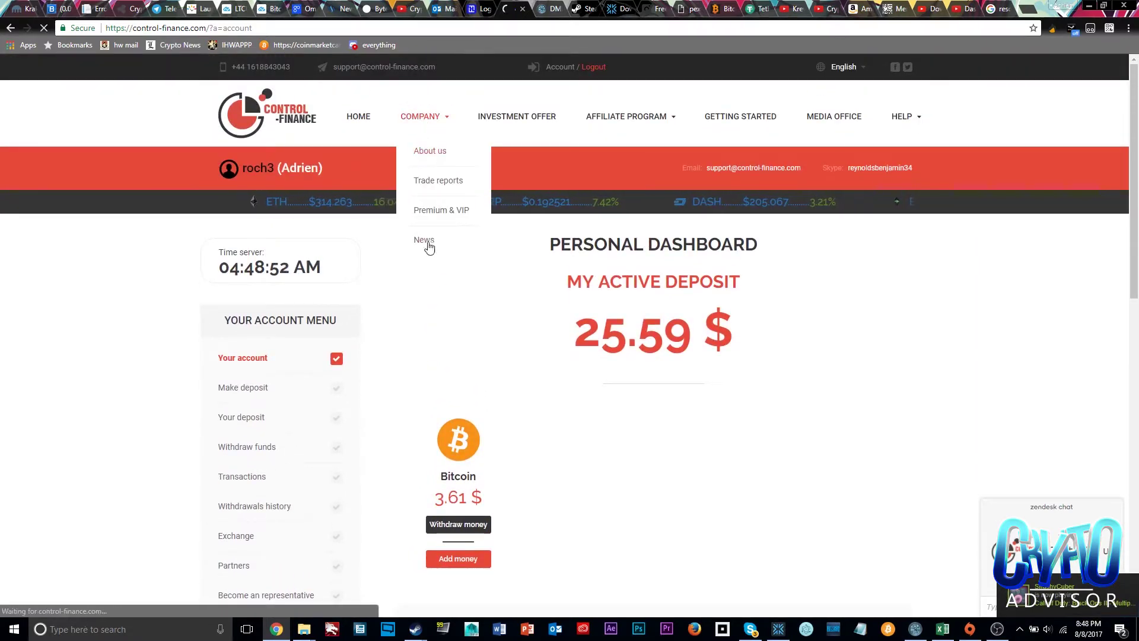
pyautogui.scroll(-3, 447, 285)
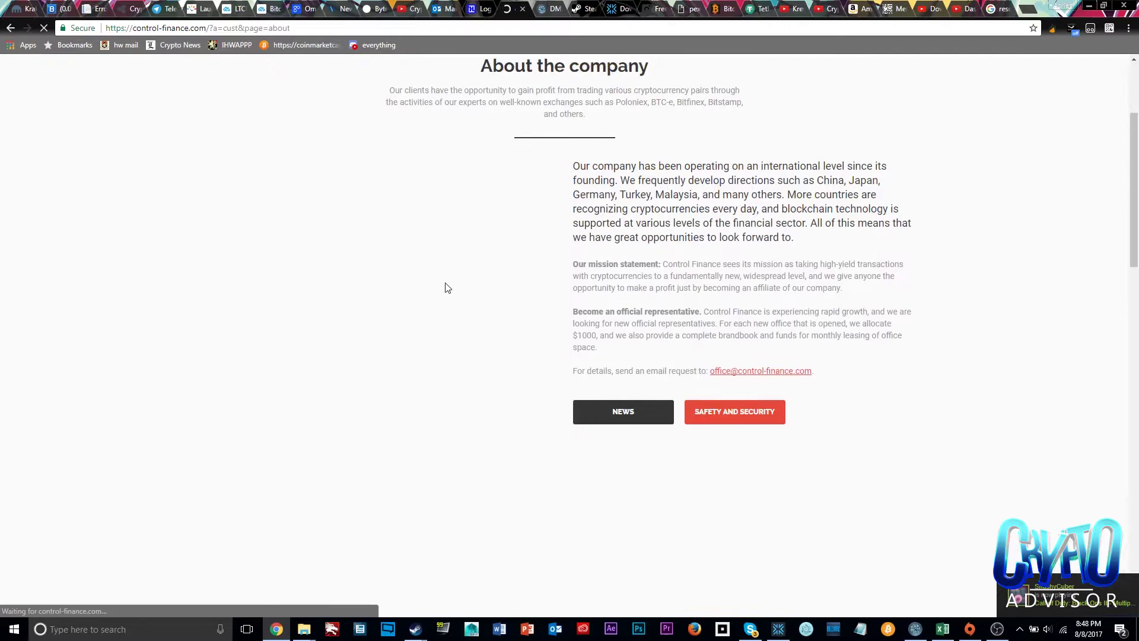
pyautogui.scroll(-1, 480, 261)
pyautogui.scroll(-1, 555, 295)
pyautogui.scroll(-1, 553, 294)
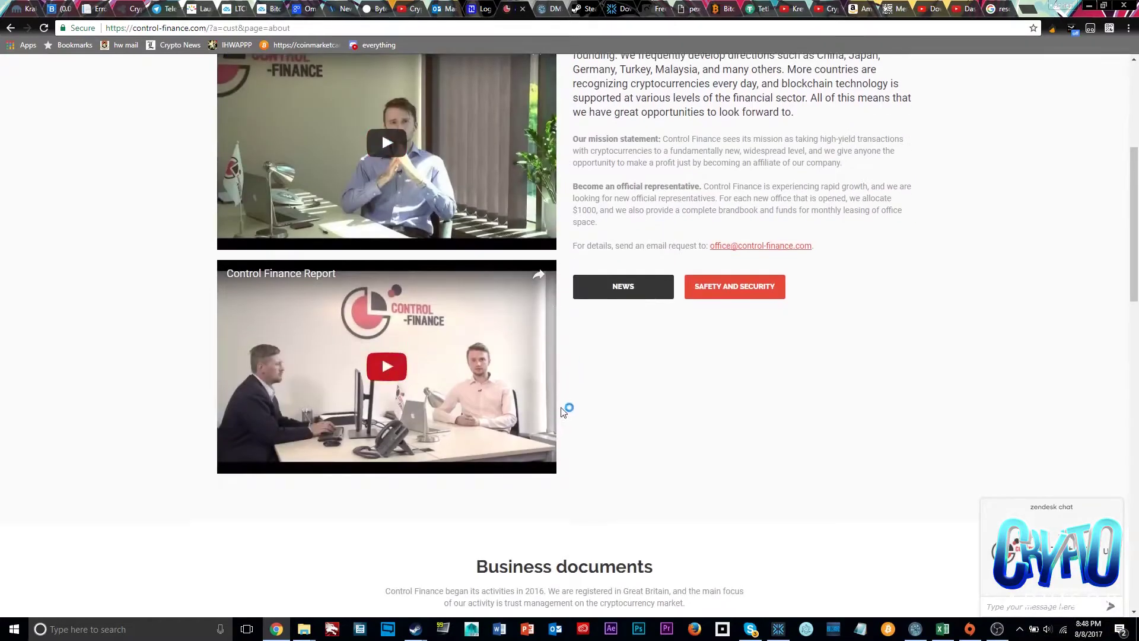
pyautogui.moveTo(538, 455); pyautogui.dragTo(699, 450)
# Browse the About page videos and enlarge the Application to register document
pyautogui.click(700, 451)
pyautogui.scroll(-4, 558, 431)
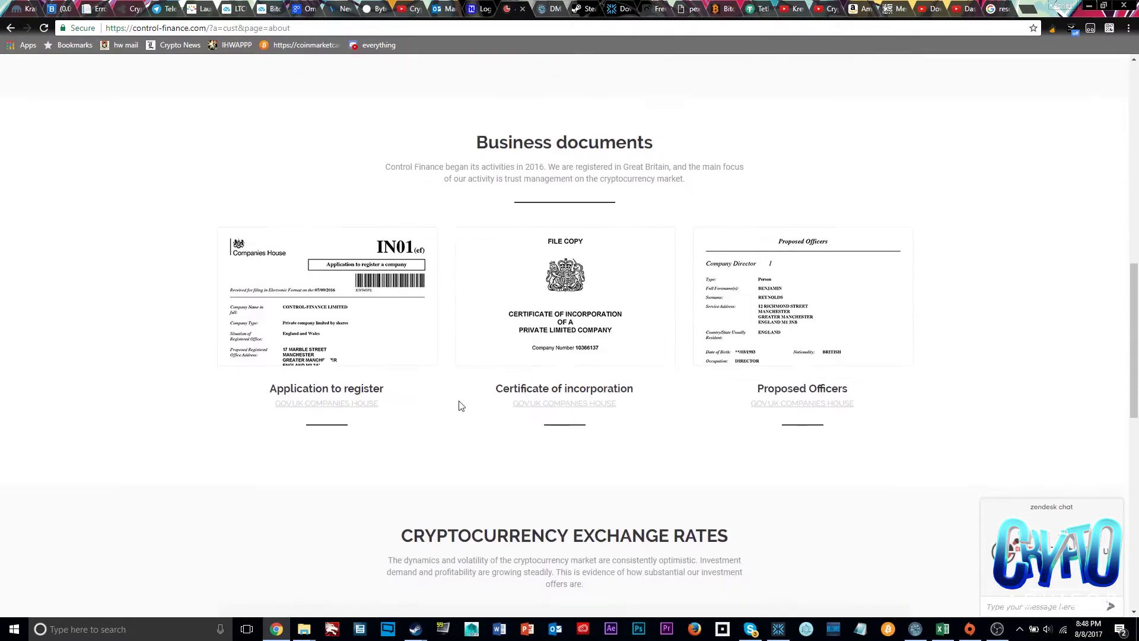
pyautogui.scroll(2, 488, 327)
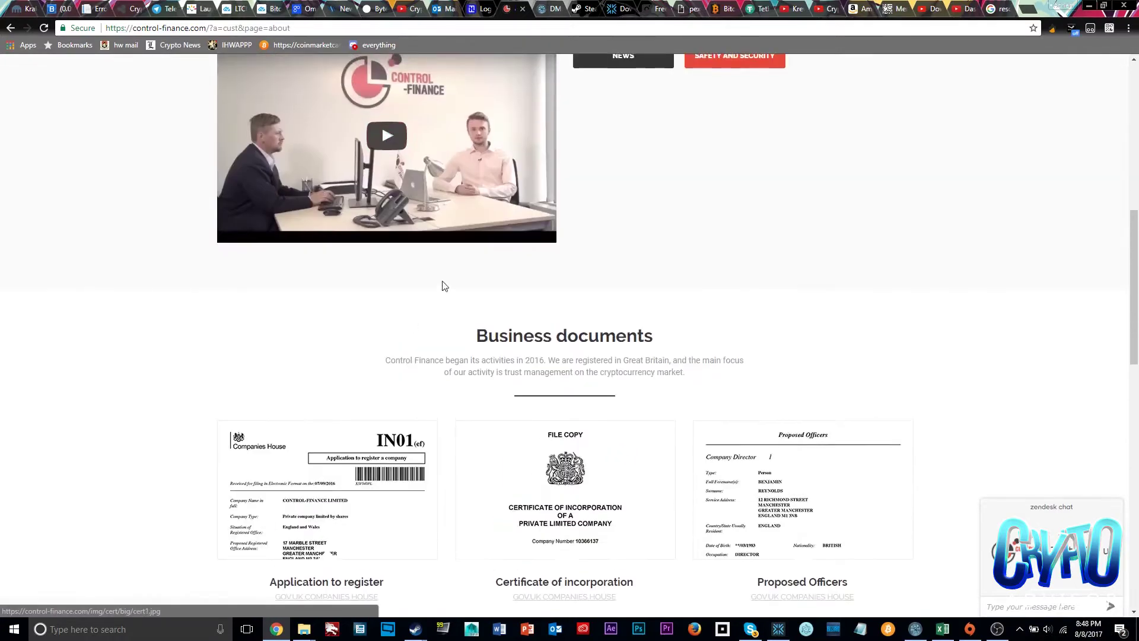
pyautogui.scroll(3, 442, 285)
pyautogui.scroll(2, 488, 357)
pyautogui.scroll(1, 488, 356)
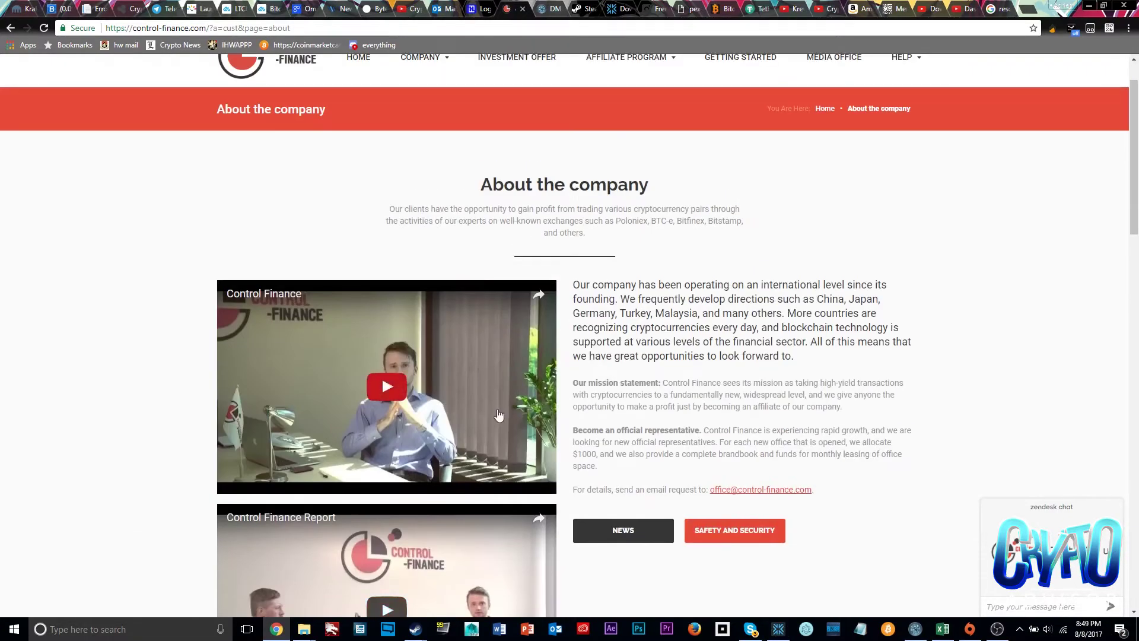
pyautogui.scroll(-3, 469, 278)
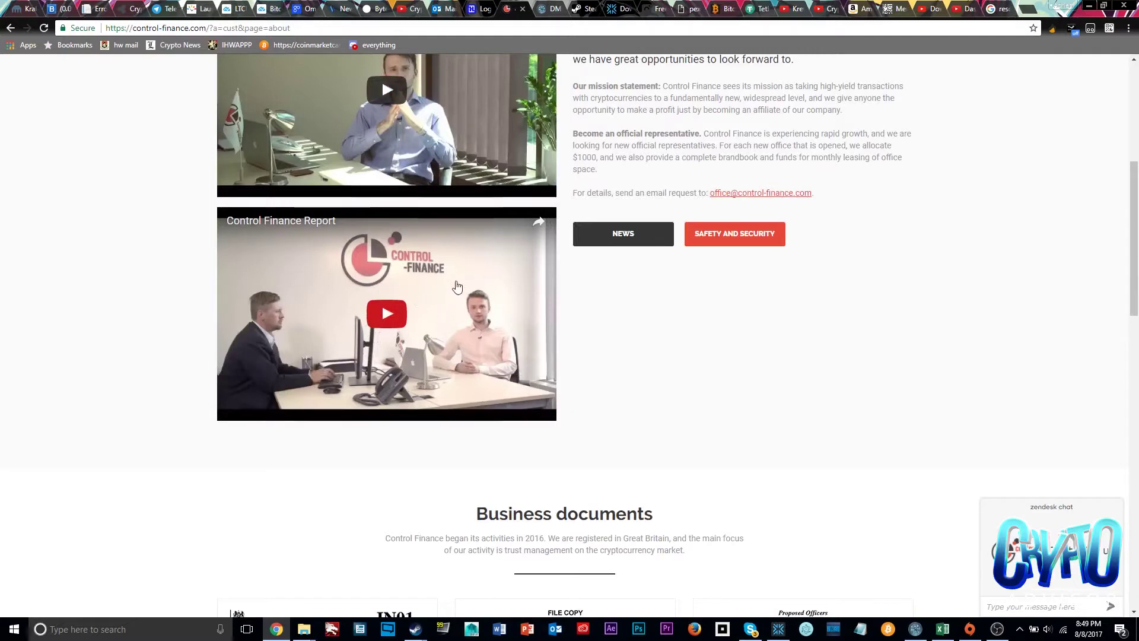
pyautogui.scroll(2, 445, 280)
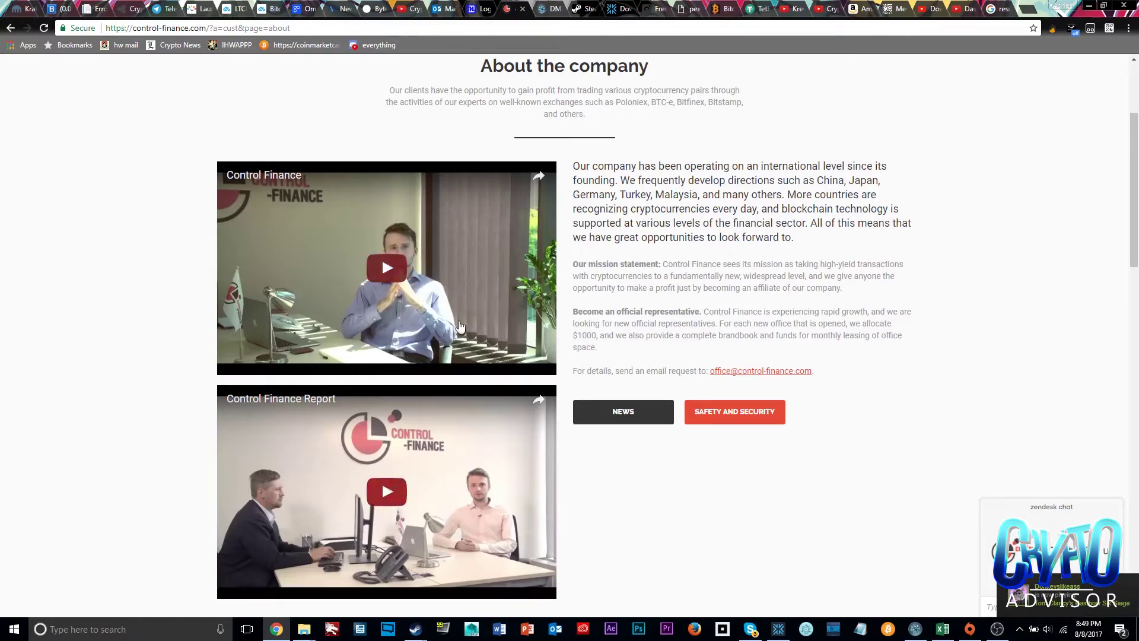
pyautogui.scroll(-2, 473, 430)
pyautogui.scroll(-2, 472, 419)
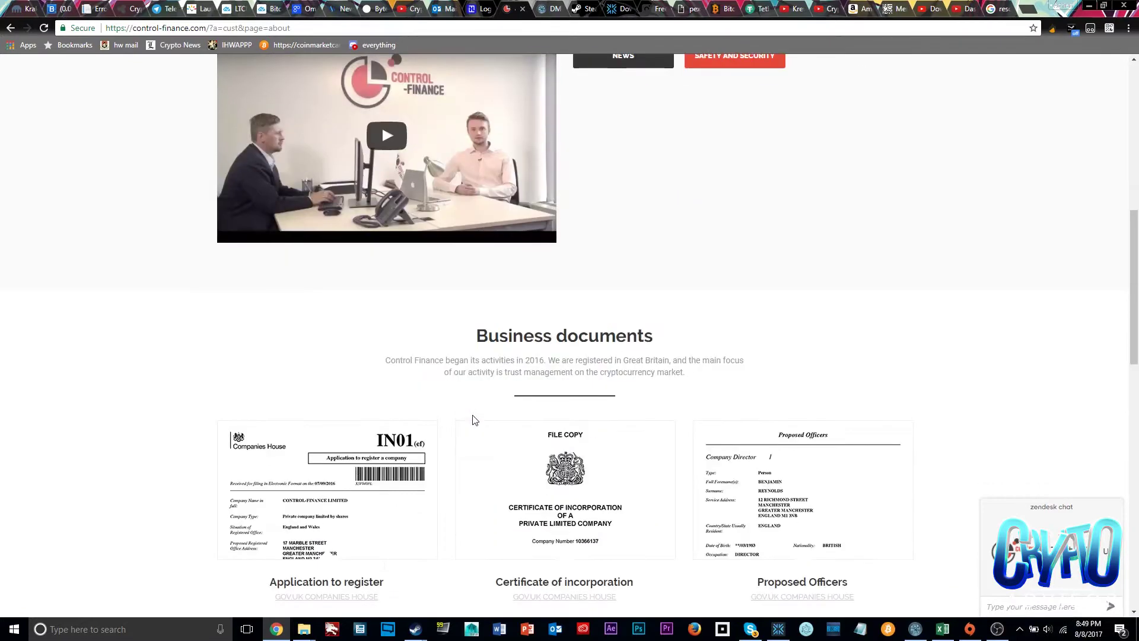
pyautogui.scroll(-2, 369, 458)
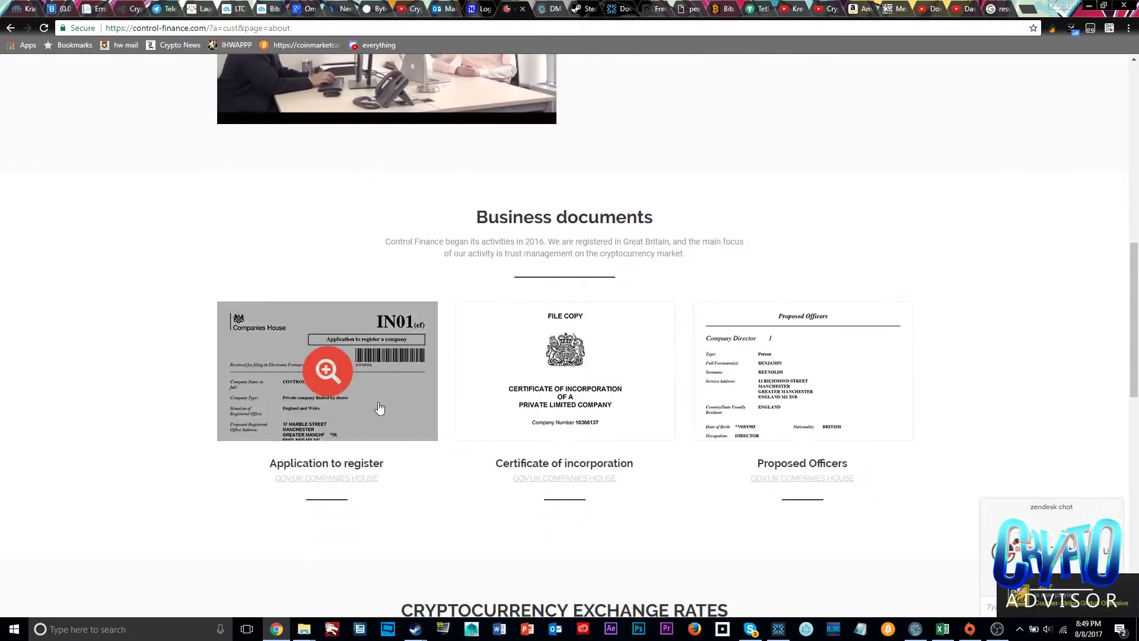
pyautogui.click(328, 377)
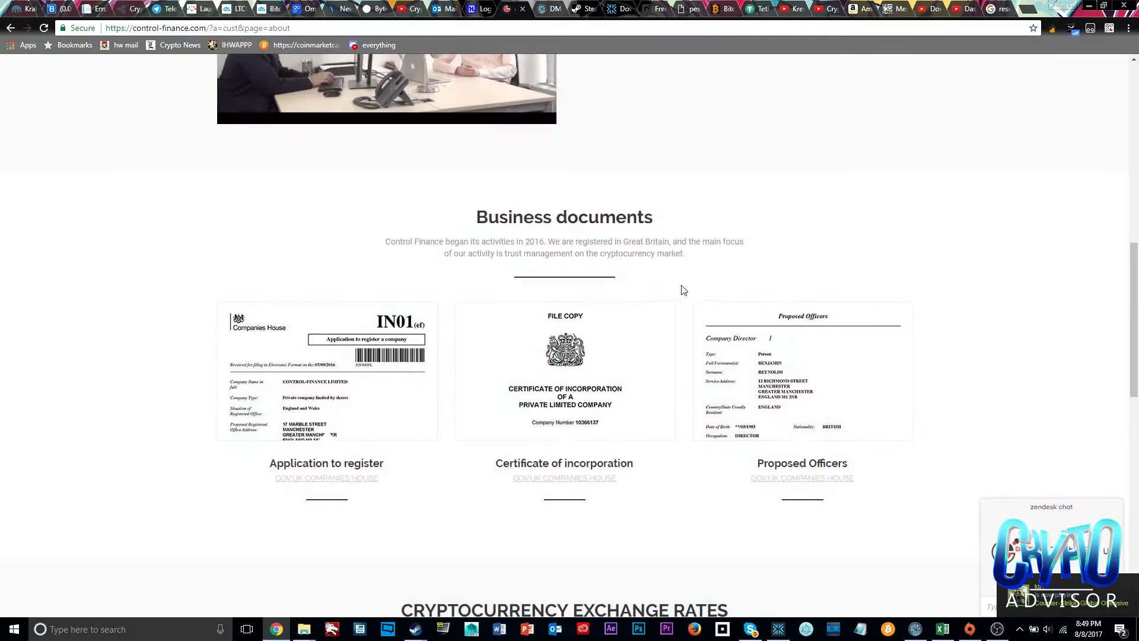
# Enlarge, then close, the Certificate of incorporation and Application to register documents
pyautogui.click(794, 357)
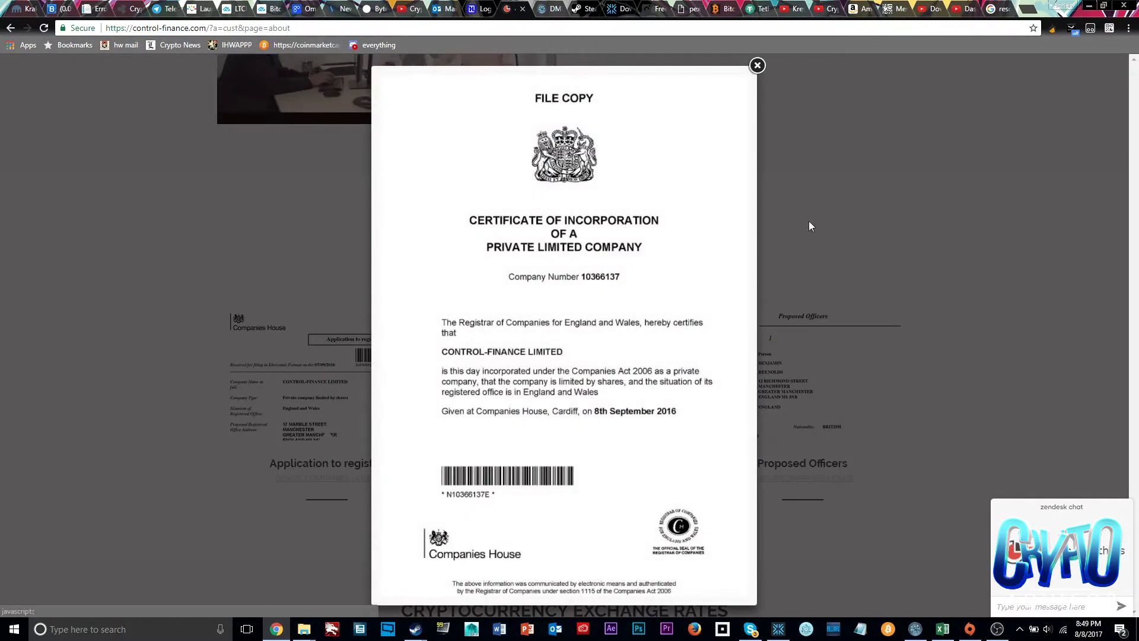
pyautogui.click(809, 220)
pyautogui.click(326, 371)
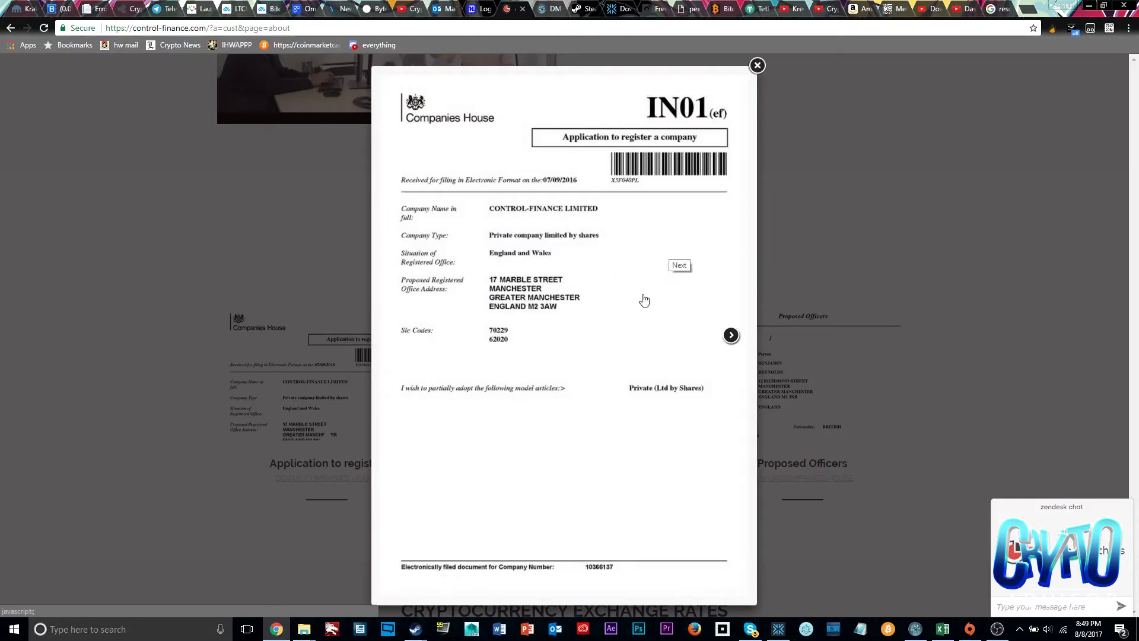
pyautogui.click(804, 210)
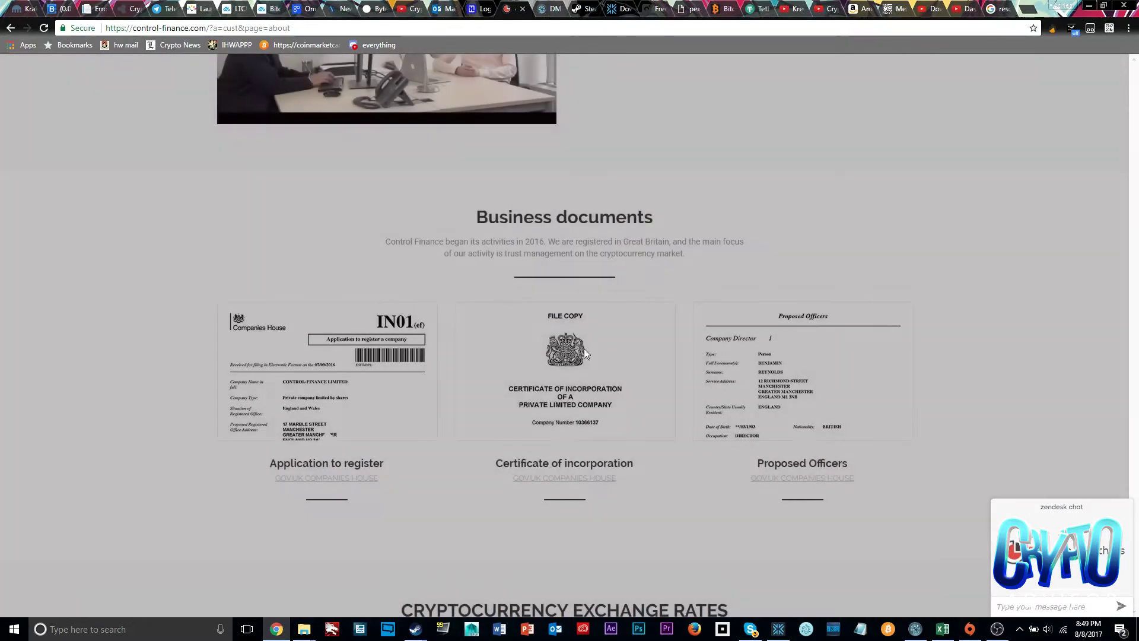
pyautogui.scroll(-3, 584, 347)
pyautogui.scroll(2, 552, 350)
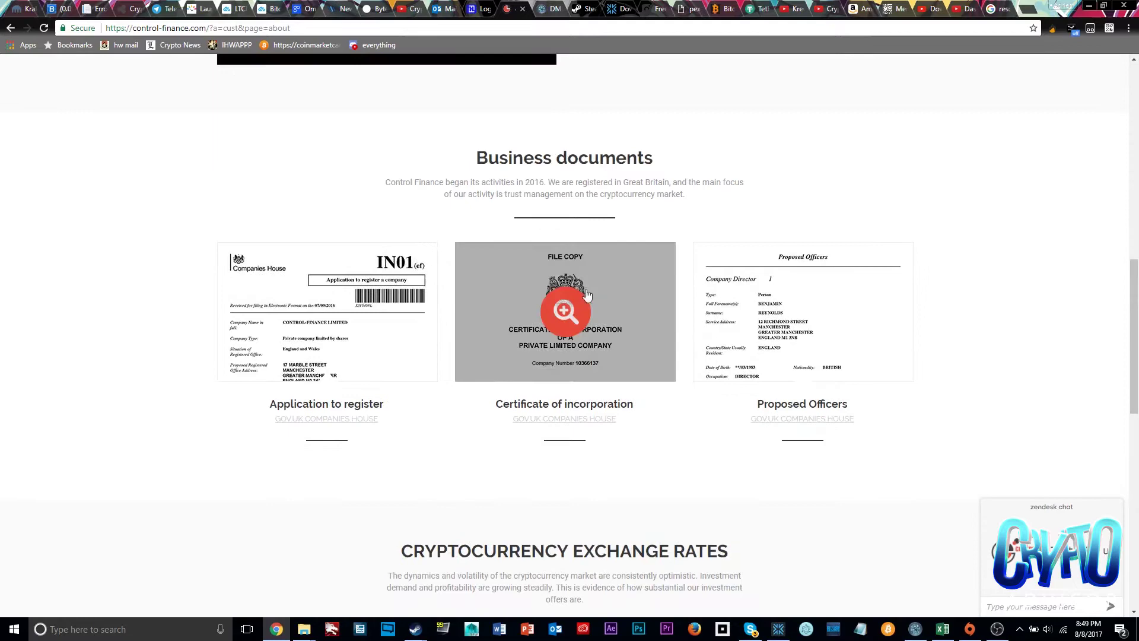
pyautogui.scroll(2, 450, 245)
pyautogui.scroll(3, 412, 267)
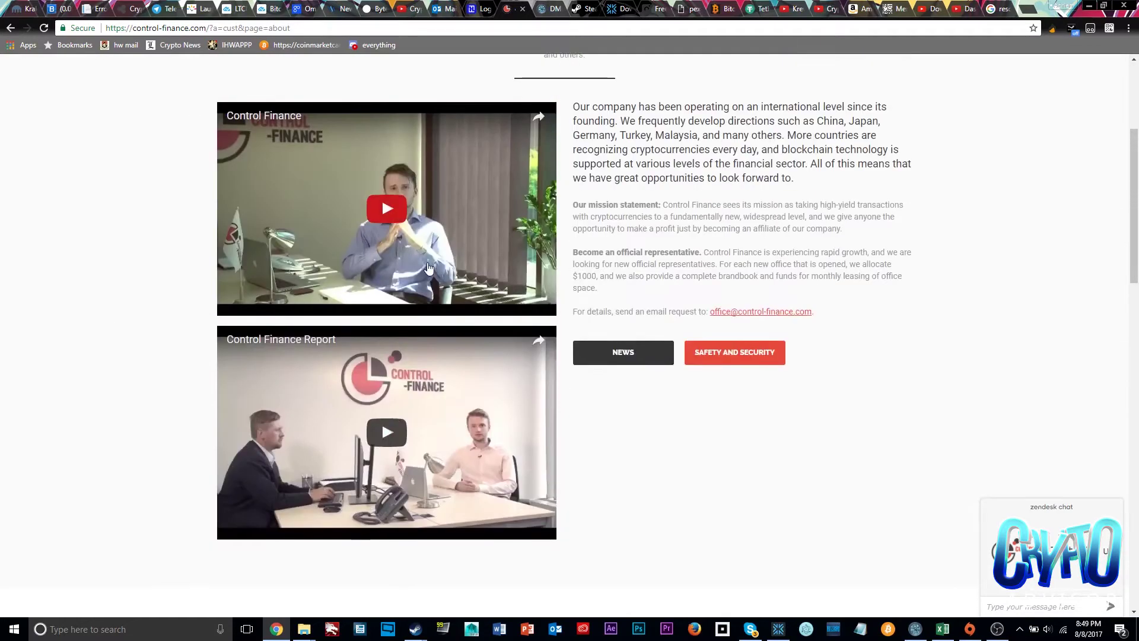
pyautogui.scroll(3, 382, 197)
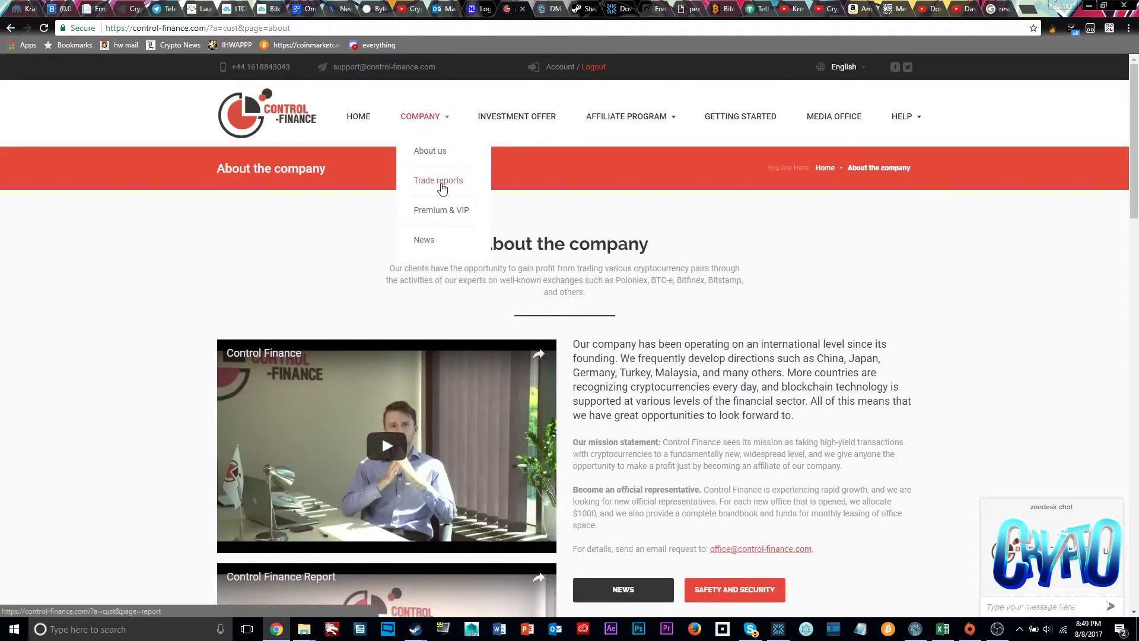
# Open Trade reports and highlight part of the 24.07.2017 weekly report date
pyautogui.click(452, 172)
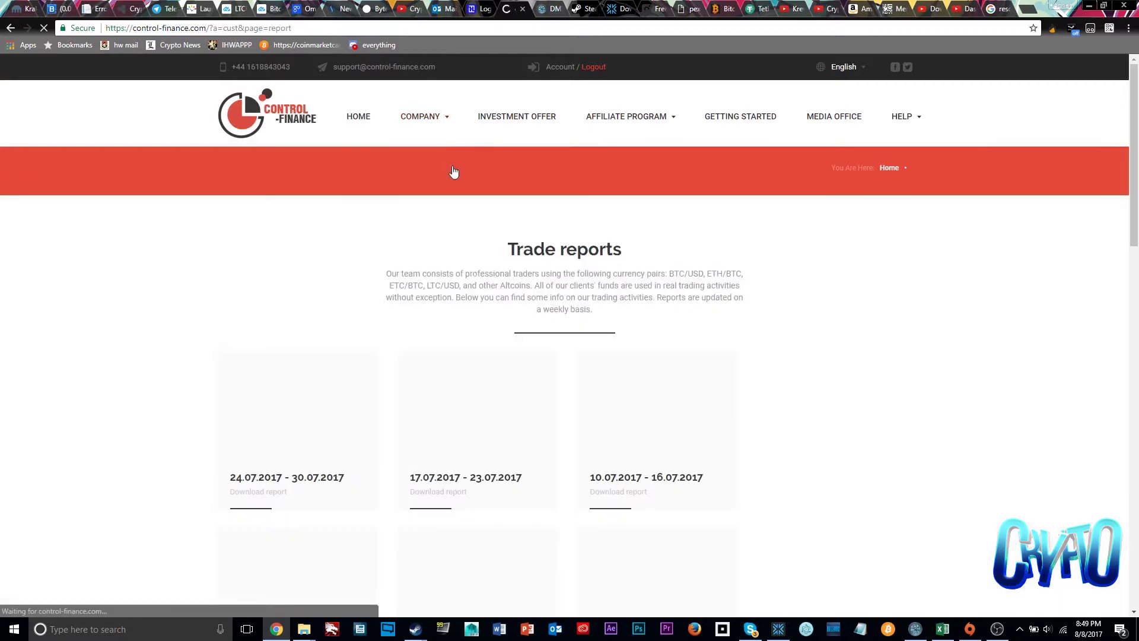
pyautogui.scroll(-1, 386, 381)
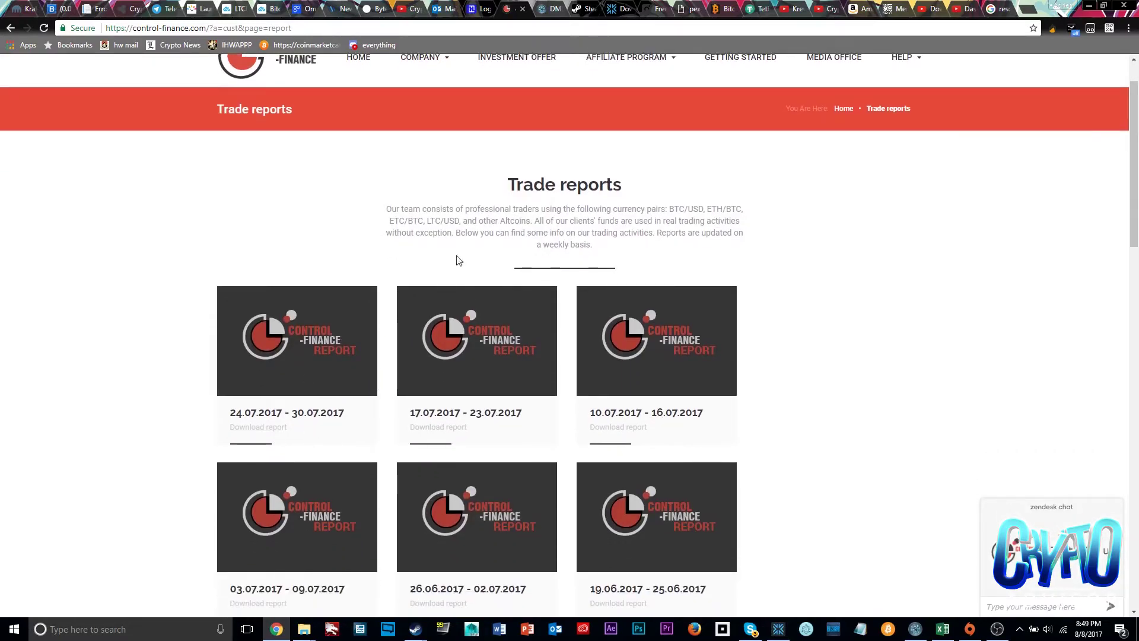
pyautogui.scroll(1, 431, 285)
pyautogui.scroll(-2, 365, 360)
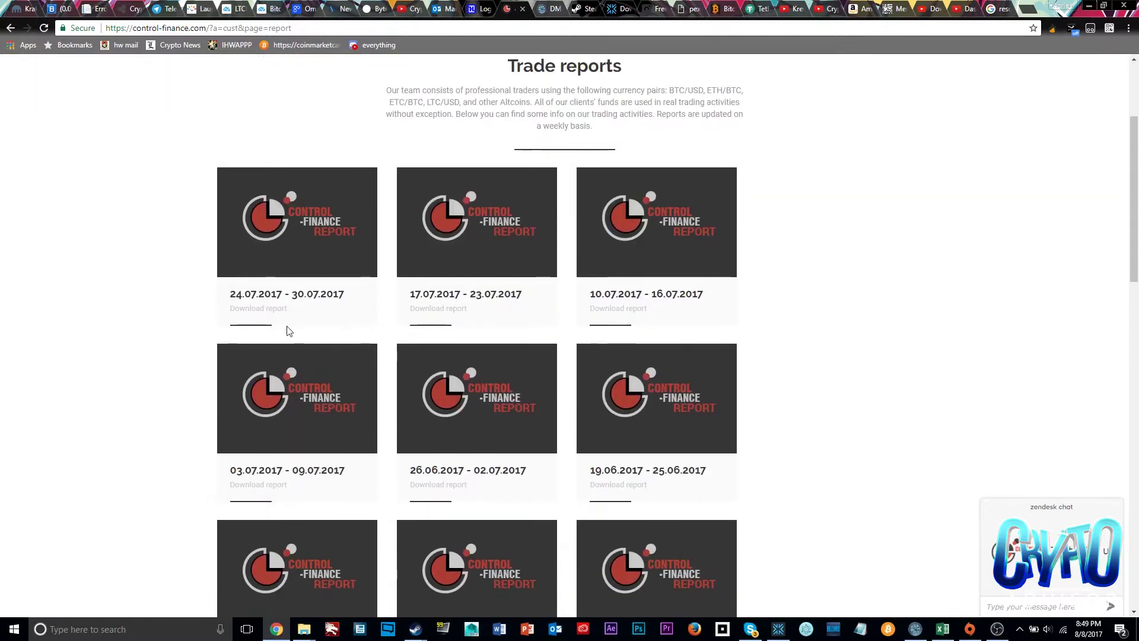
pyautogui.moveTo(321, 295); pyautogui.dragTo(333, 293)
pyautogui.click(351, 300)
pyautogui.moveTo(258, 294); pyautogui.dragTo(251, 298)
pyautogui.scroll(2, 376, 145)
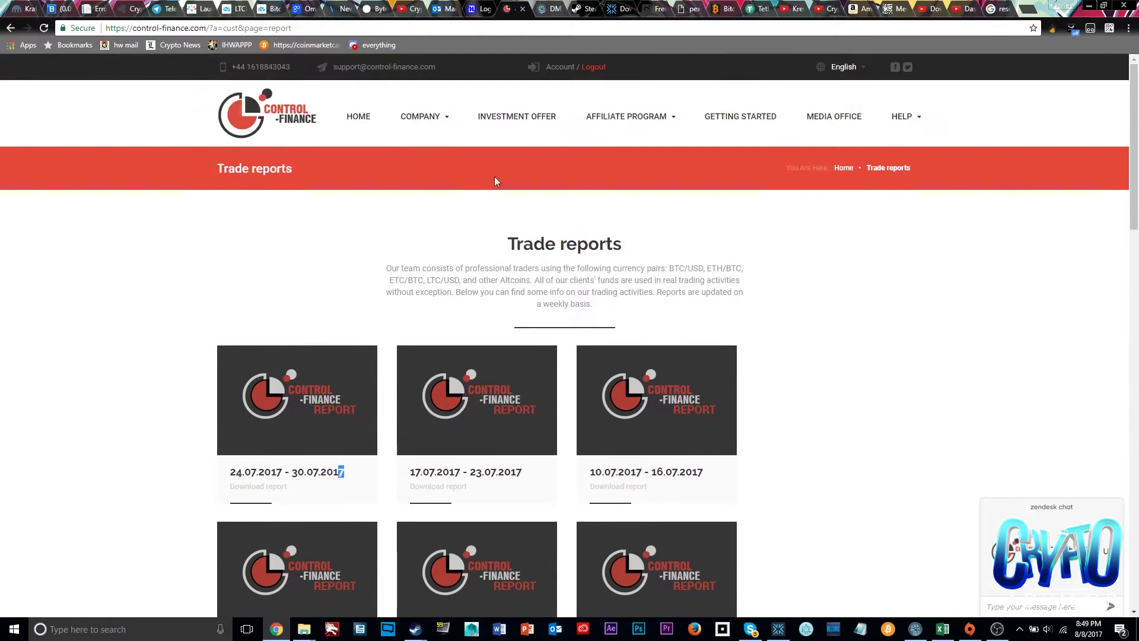
pyautogui.moveTo(489, 238); pyautogui.dragTo(772, 252)
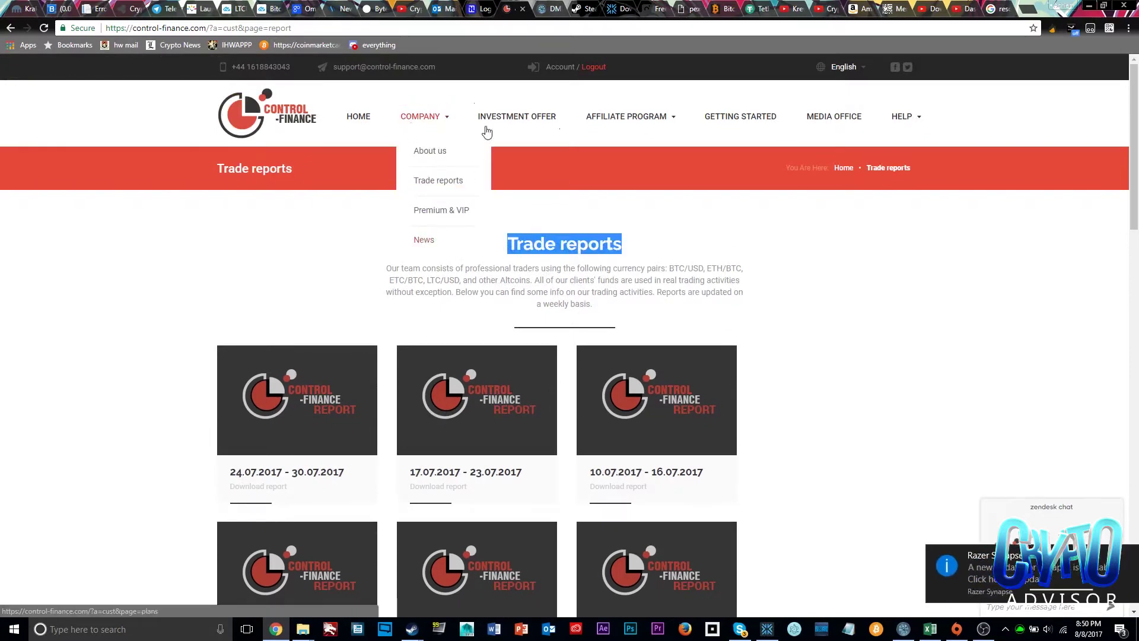
pyautogui.moveTo(629, 117)
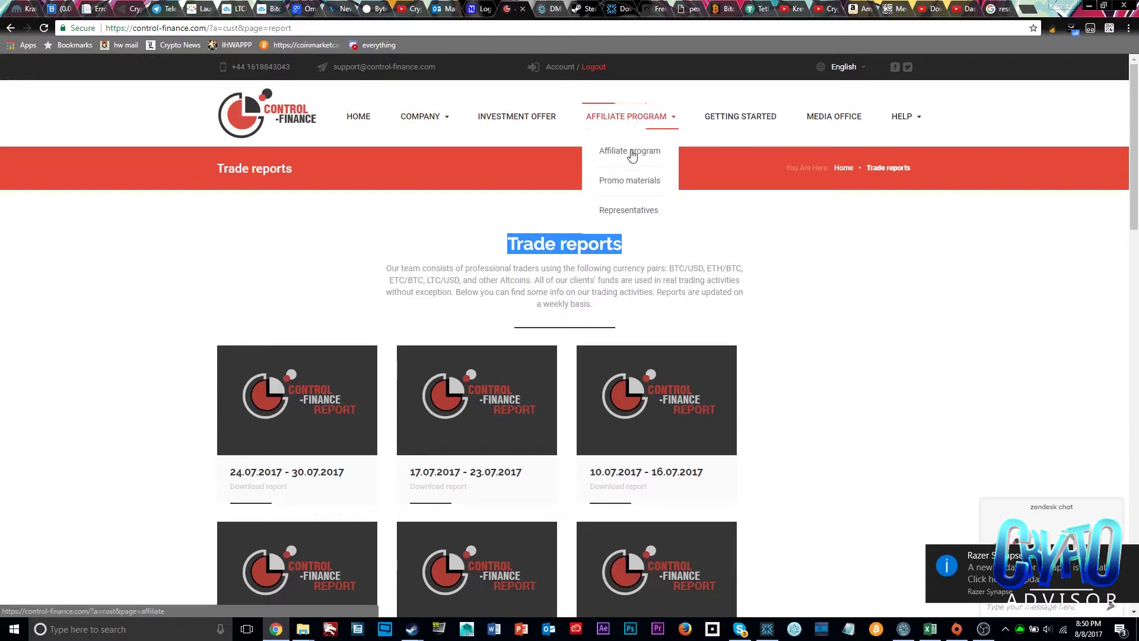
pyautogui.click(630, 154)
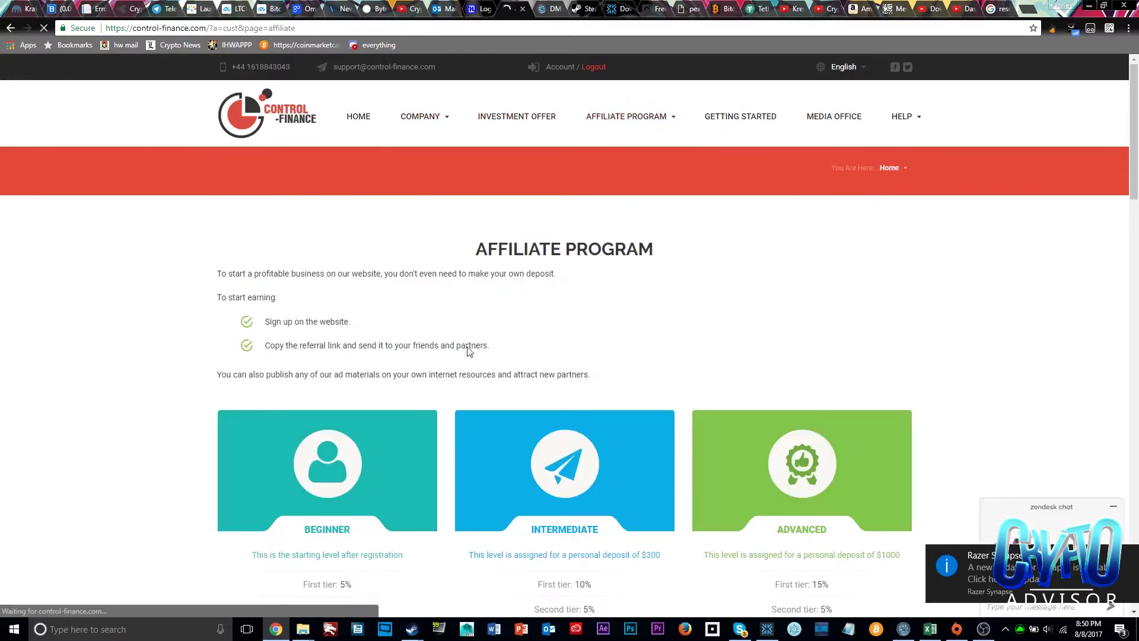
pyautogui.scroll(-2, 469, 347)
pyautogui.scroll(-1, 468, 347)
pyautogui.moveTo(326, 339); pyautogui.dragTo(427, 333)
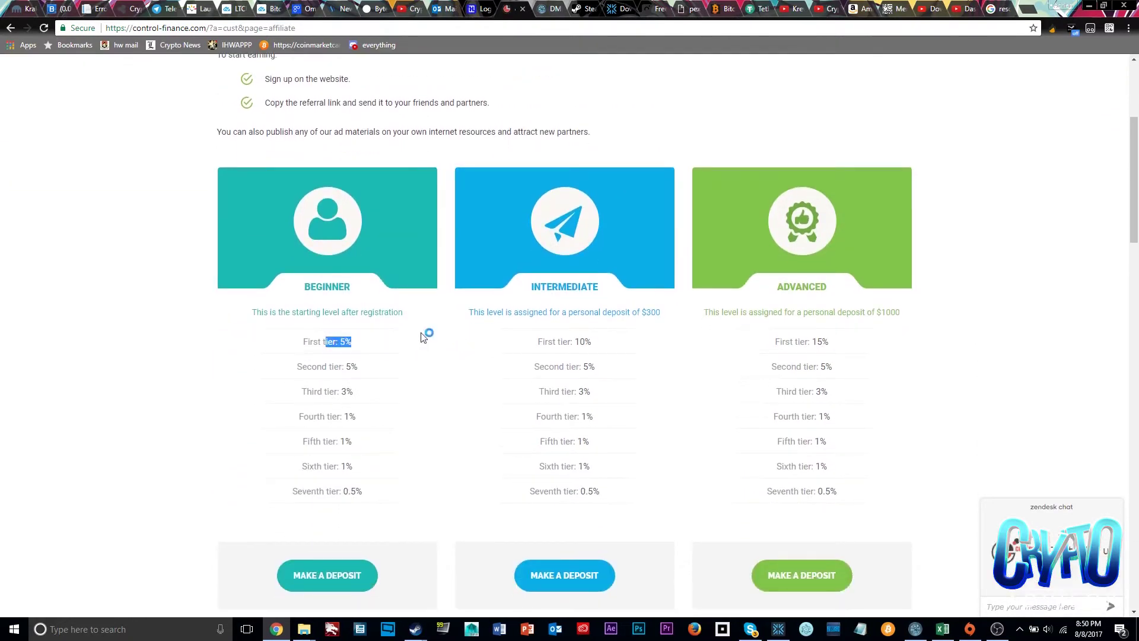
pyautogui.click(427, 333)
pyautogui.scroll(-1, 407, 380)
pyautogui.moveTo(830, 282); pyautogui.dragTo(725, 279)
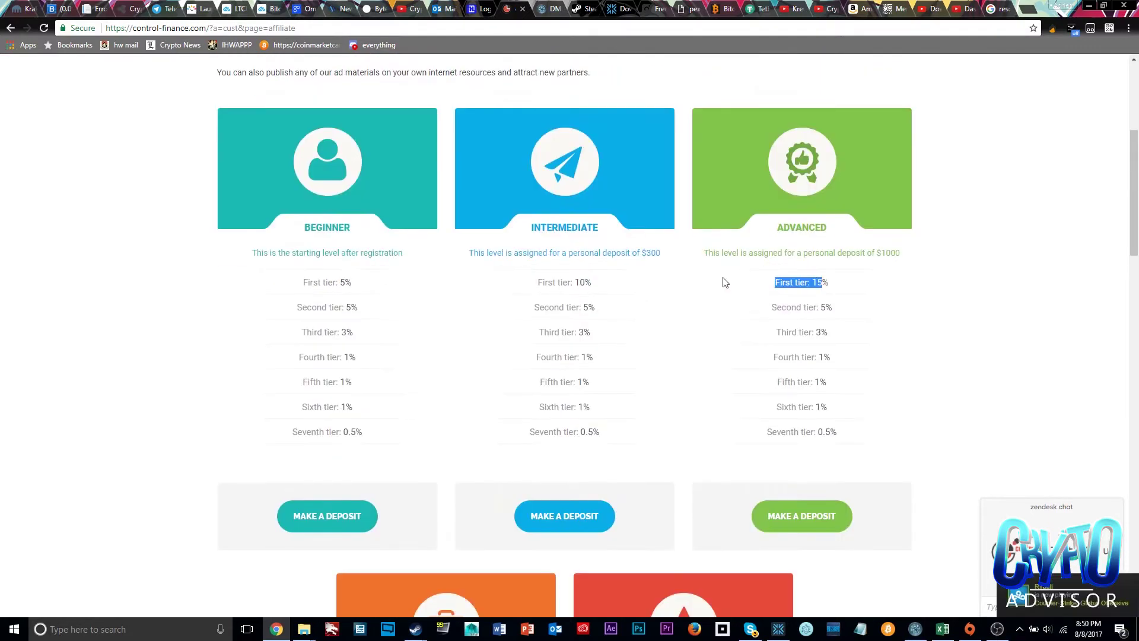
pyautogui.scroll(2, 615, 290)
pyautogui.scroll(-2, 567, 379)
pyautogui.moveTo(588, 358); pyautogui.dragTo(509, 358)
pyautogui.click(515, 356)
pyautogui.moveTo(820, 282); pyautogui.dragTo(765, 282)
pyautogui.click(766, 279)
pyautogui.scroll(-1, 667, 326)
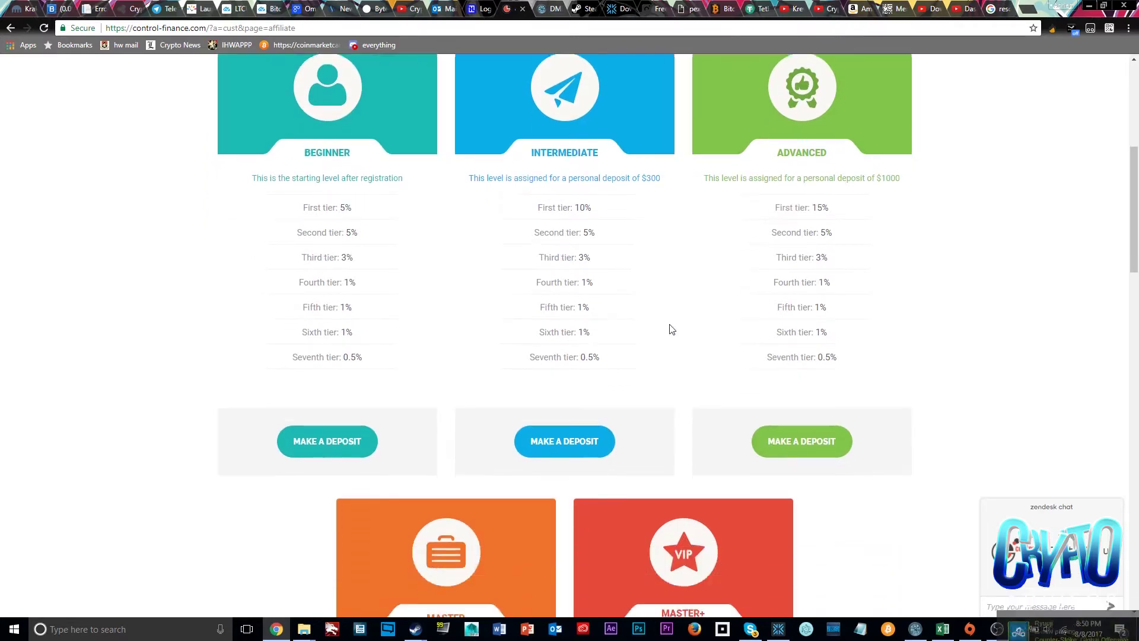
pyautogui.scroll(-5, 669, 329)
pyautogui.scroll(-1, 670, 329)
pyautogui.scroll(-2, 668, 327)
pyautogui.scroll(-3, 669, 339)
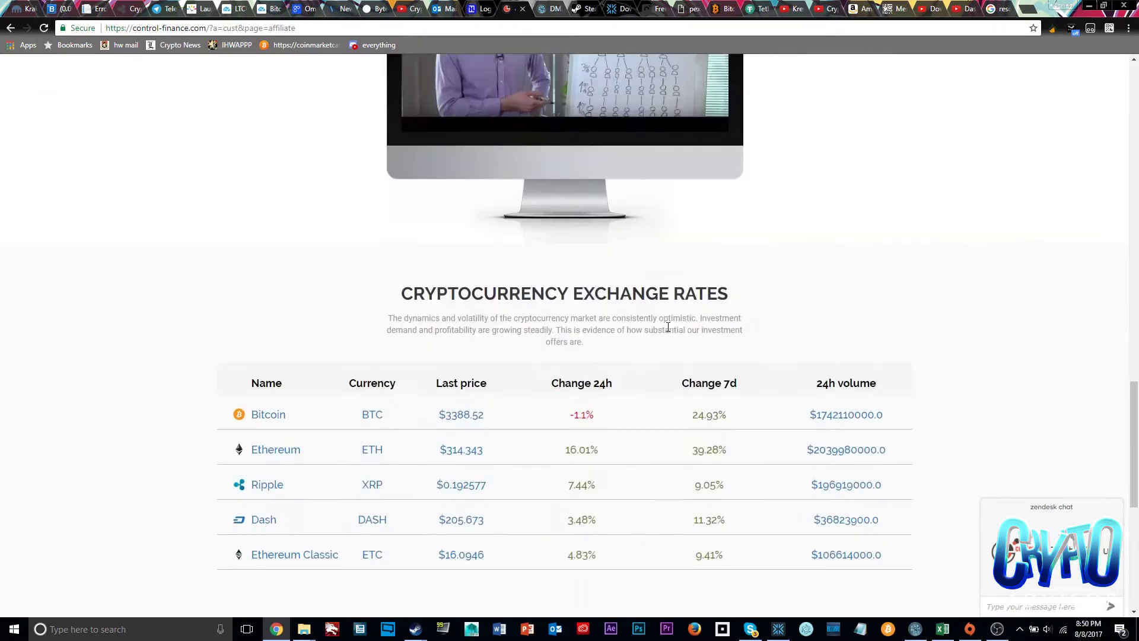
pyautogui.scroll(-1, 672, 352)
pyautogui.scroll(-1, 671, 352)
pyautogui.scroll(-1, 665, 387)
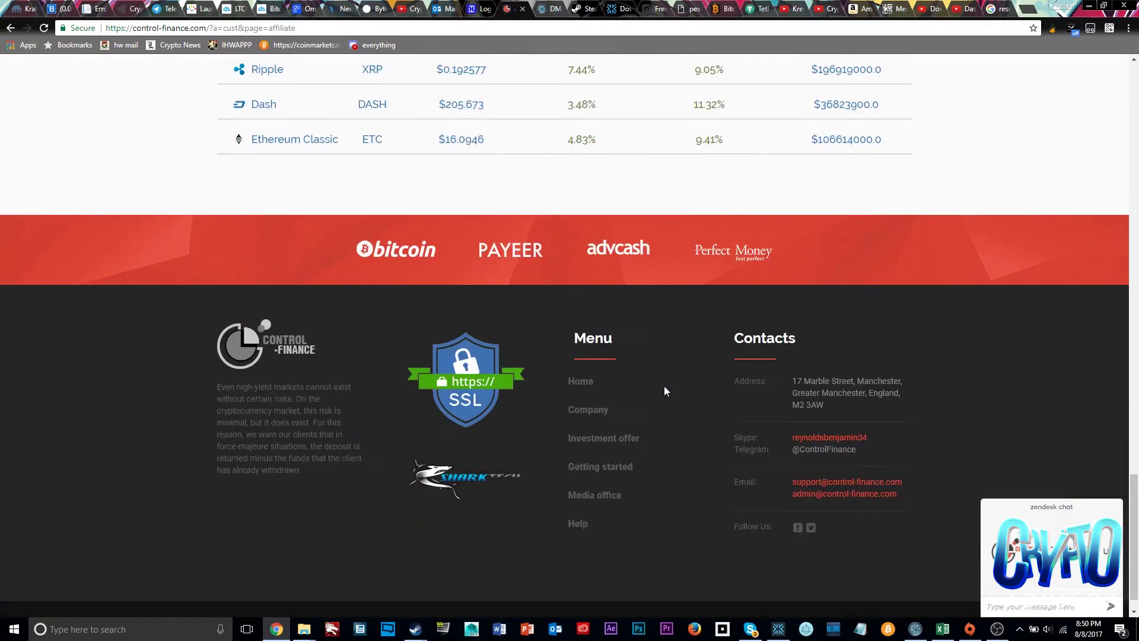
pyautogui.scroll(-2, 650, 389)
pyautogui.scroll(3, 648, 388)
pyautogui.scroll(5, 534, 312)
pyautogui.scroll(5, 433, 230)
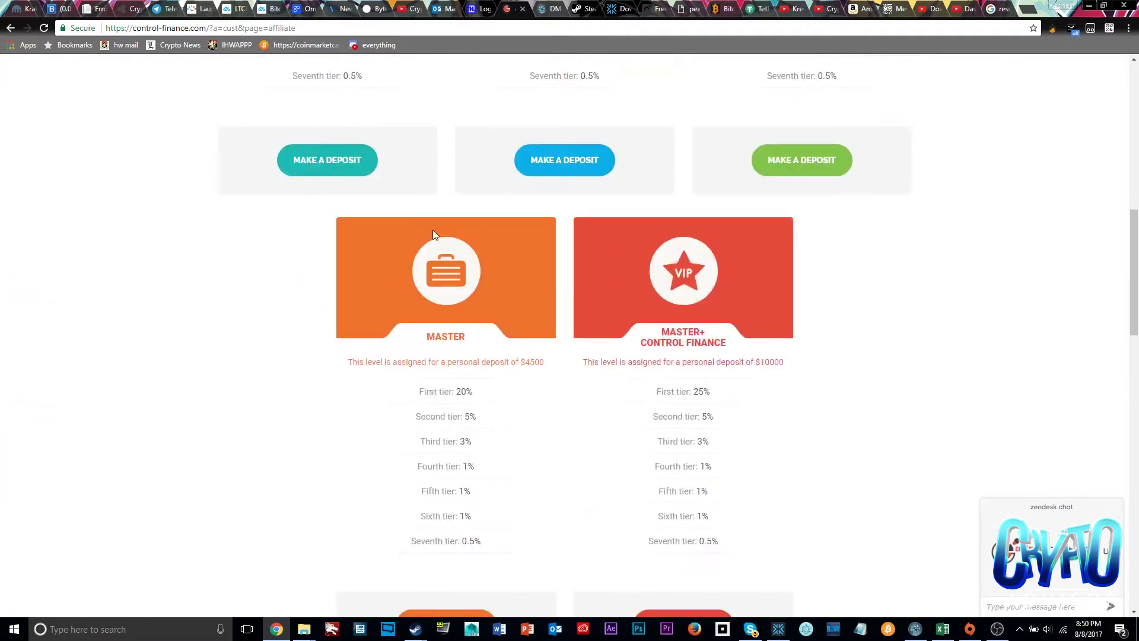
pyautogui.scroll(3, 343, 208)
pyautogui.scroll(4, 344, 209)
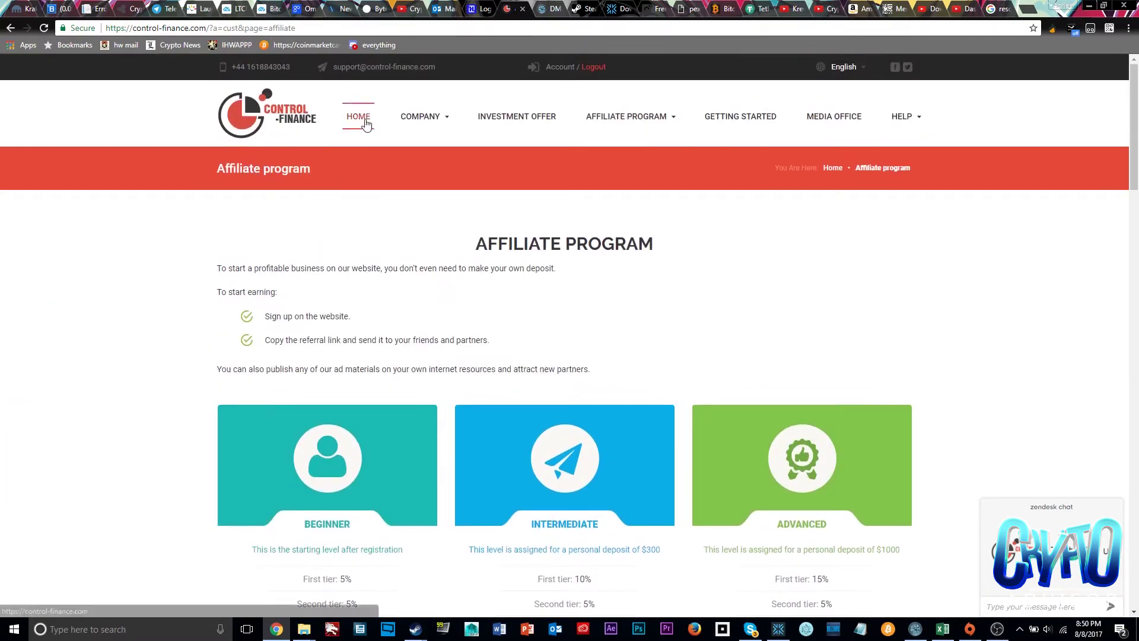
# Go to the HOME page to view its client count and funds-entrusted stats
pyautogui.click(437, 207)
pyautogui.moveTo(423, 117)
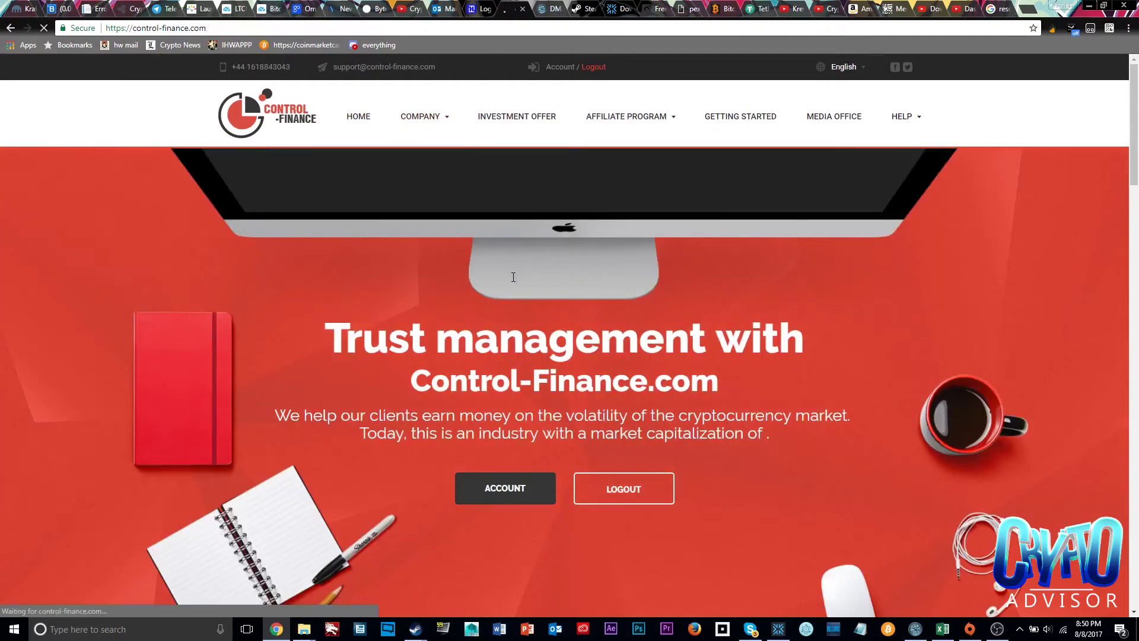
pyautogui.scroll(-1, 665, 331)
pyautogui.scroll(-4, 667, 335)
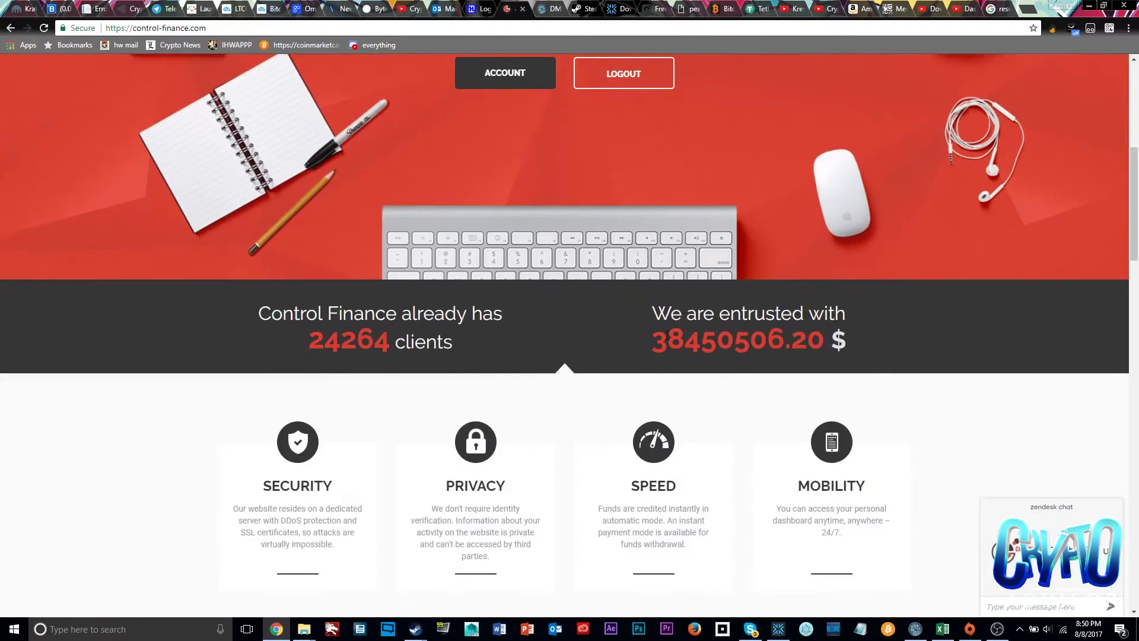
pyautogui.moveTo(667, 334); pyautogui.dragTo(703, 337)
pyautogui.scroll(-2, 761, 369)
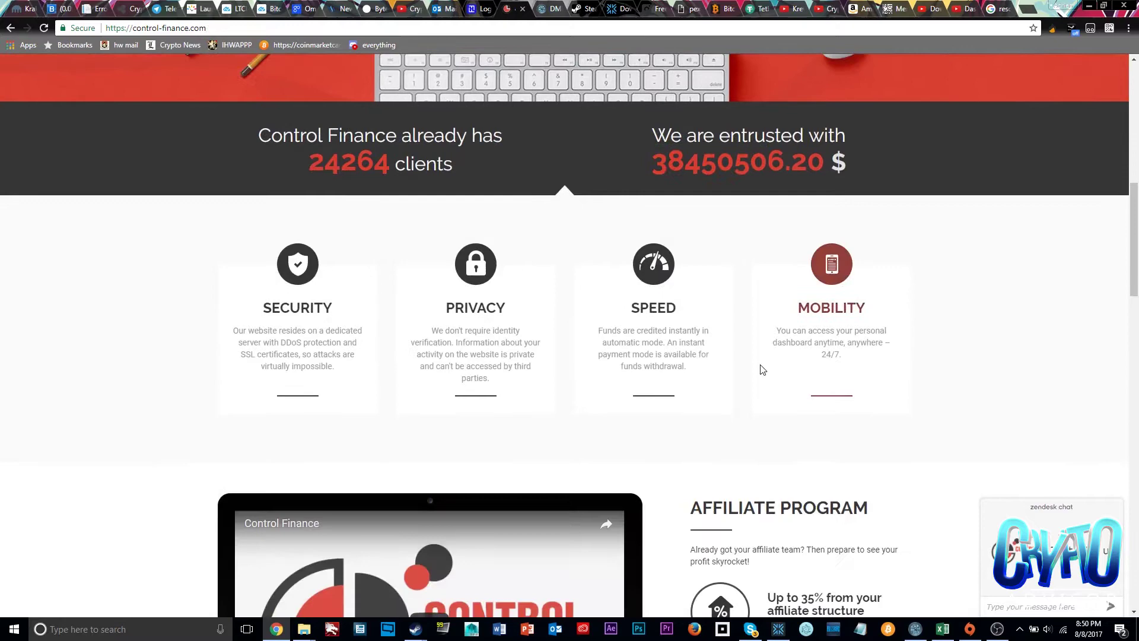
pyautogui.scroll(-3, 756, 367)
pyautogui.scroll(-3, 757, 368)
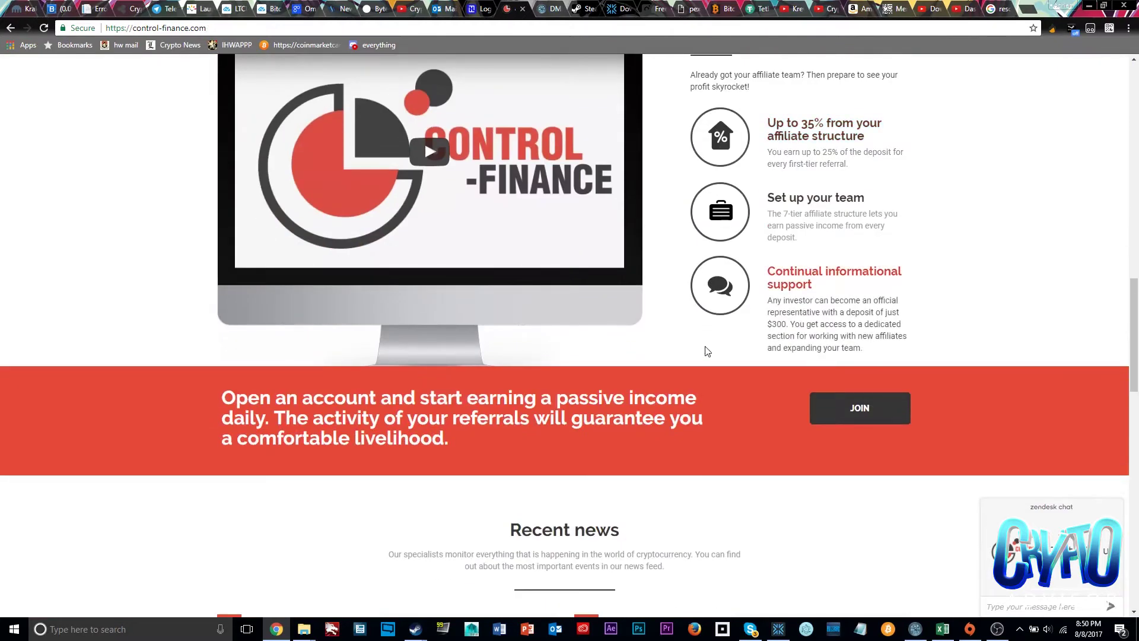
pyautogui.scroll(3, 706, 351)
pyautogui.scroll(9, 724, 380)
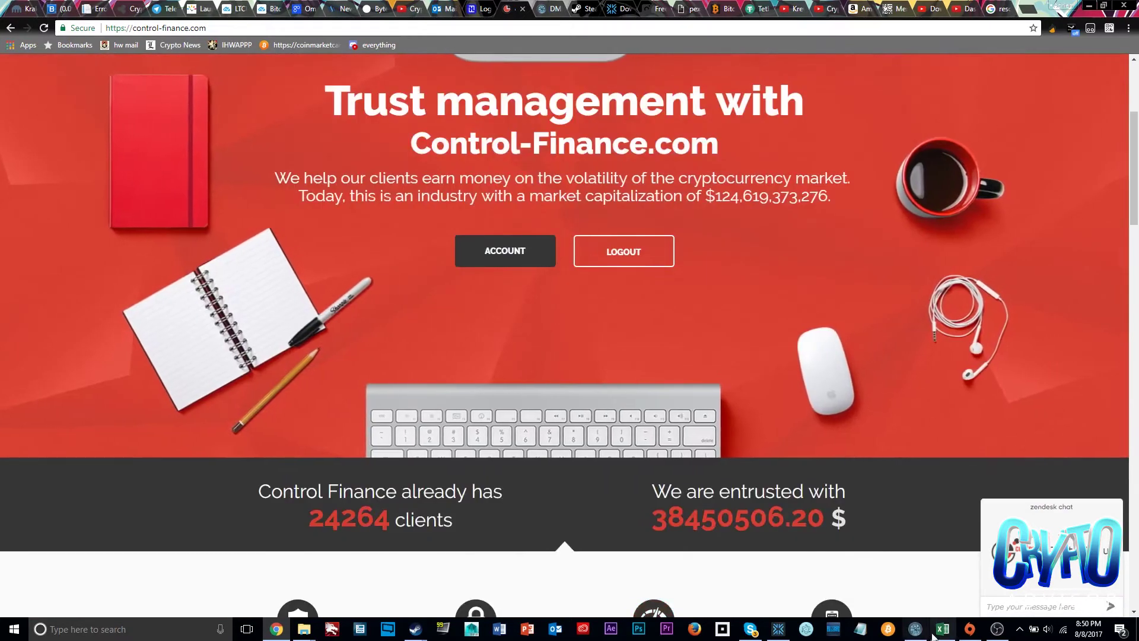
pyautogui.click(750, 630)
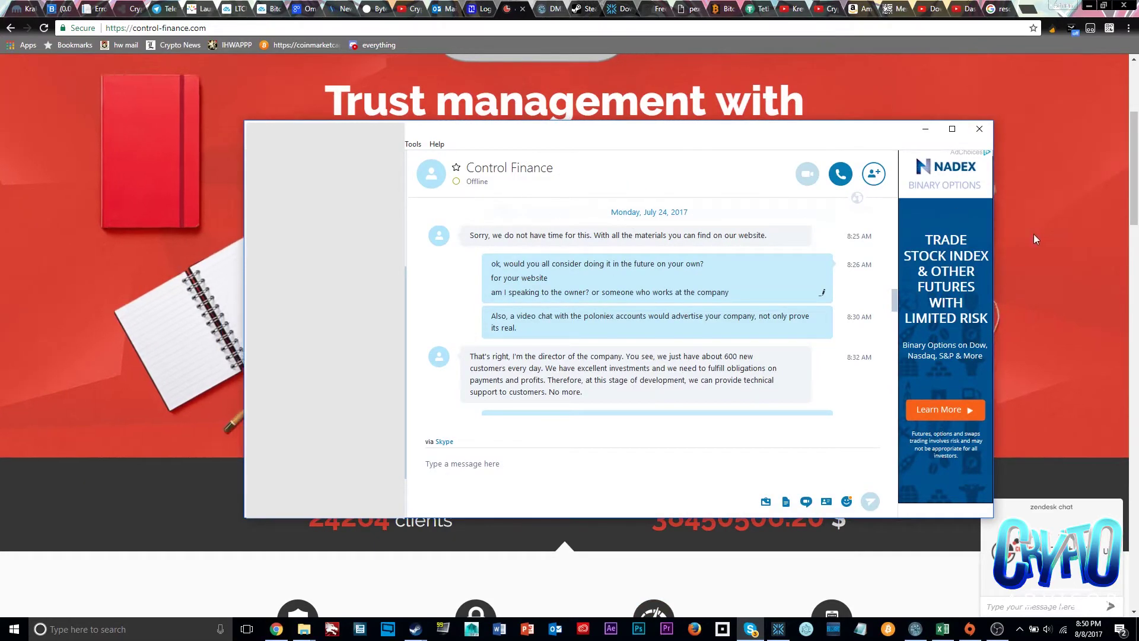
pyautogui.scroll(3, 1033, 234)
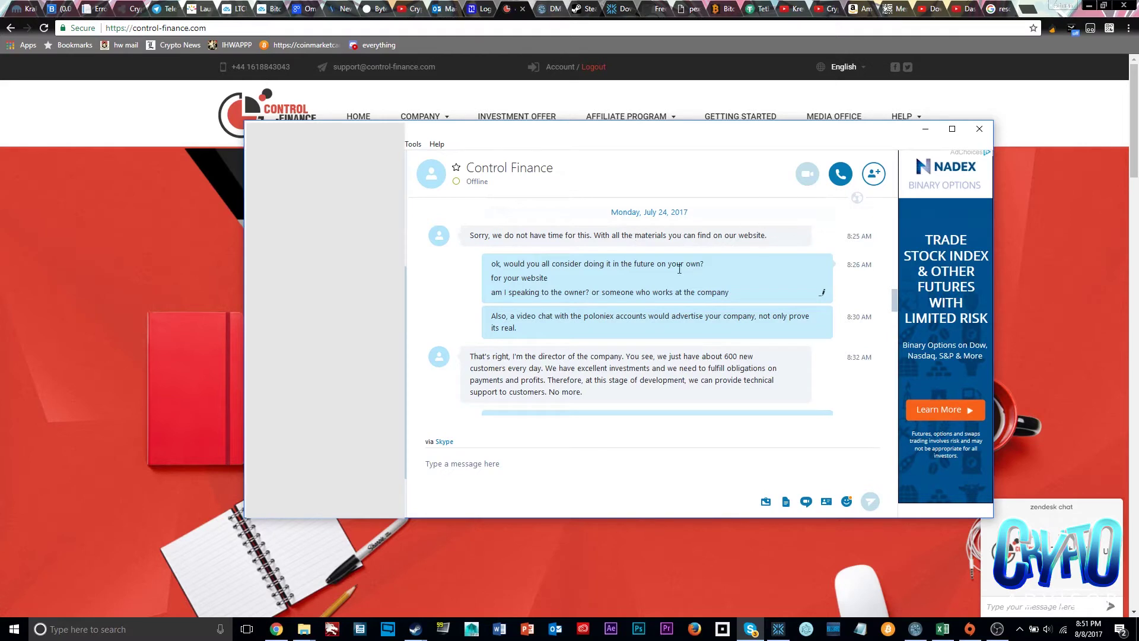
pyautogui.scroll(-1, 539, 348)
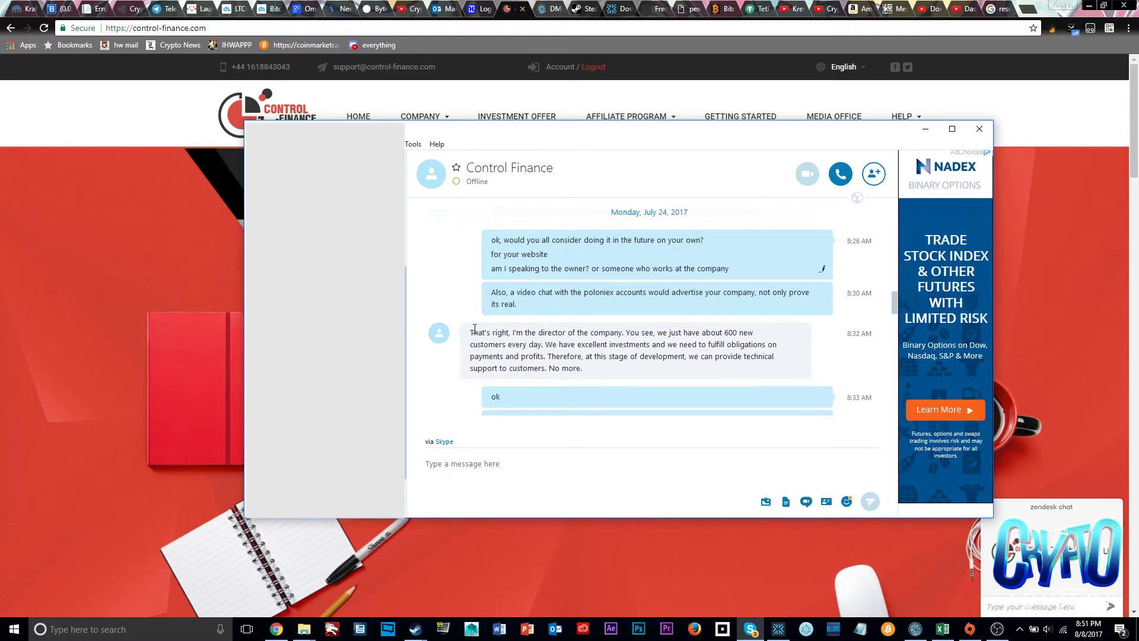
pyautogui.moveTo(474, 330); pyautogui.dragTo(623, 329)
pyautogui.click(629, 328)
pyautogui.moveTo(532, 337); pyautogui.dragTo(596, 334)
pyautogui.click(646, 325)
pyautogui.click(715, 331)
pyautogui.scroll(-2, 614, 329)
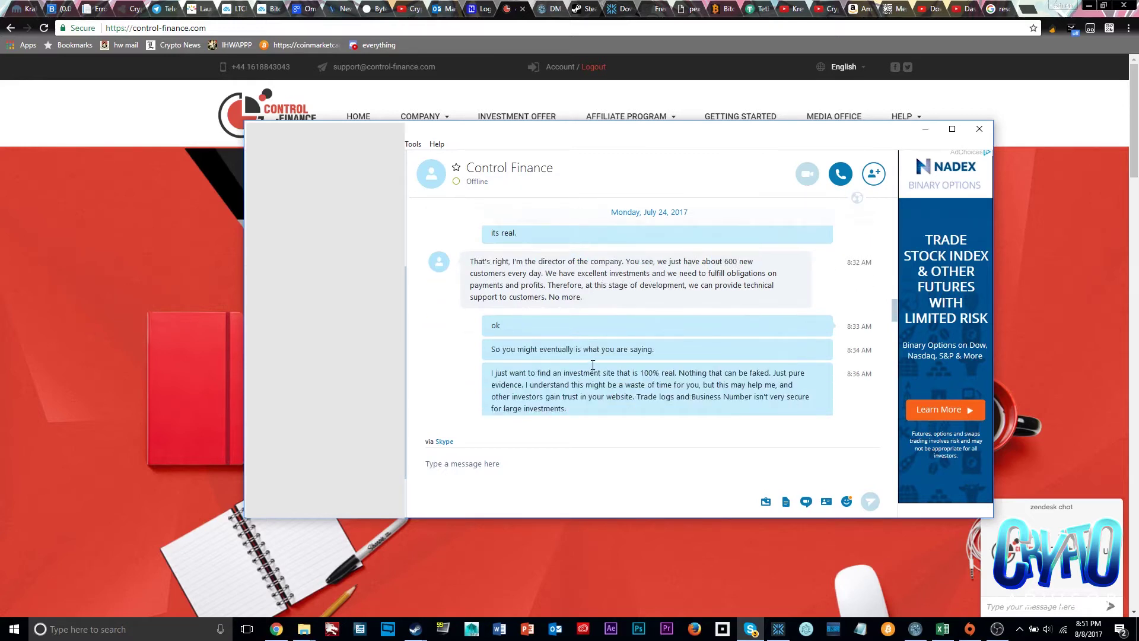
pyautogui.moveTo(723, 286); pyautogui.dragTo(767, 286)
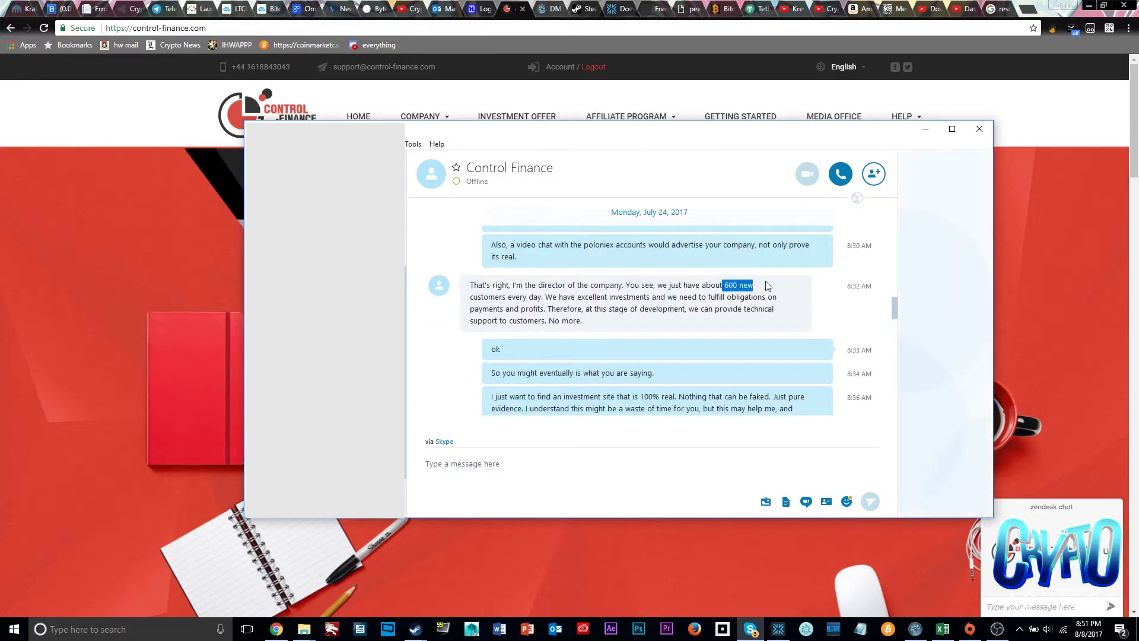
pyautogui.moveTo(656, 297); pyautogui.dragTo(767, 296)
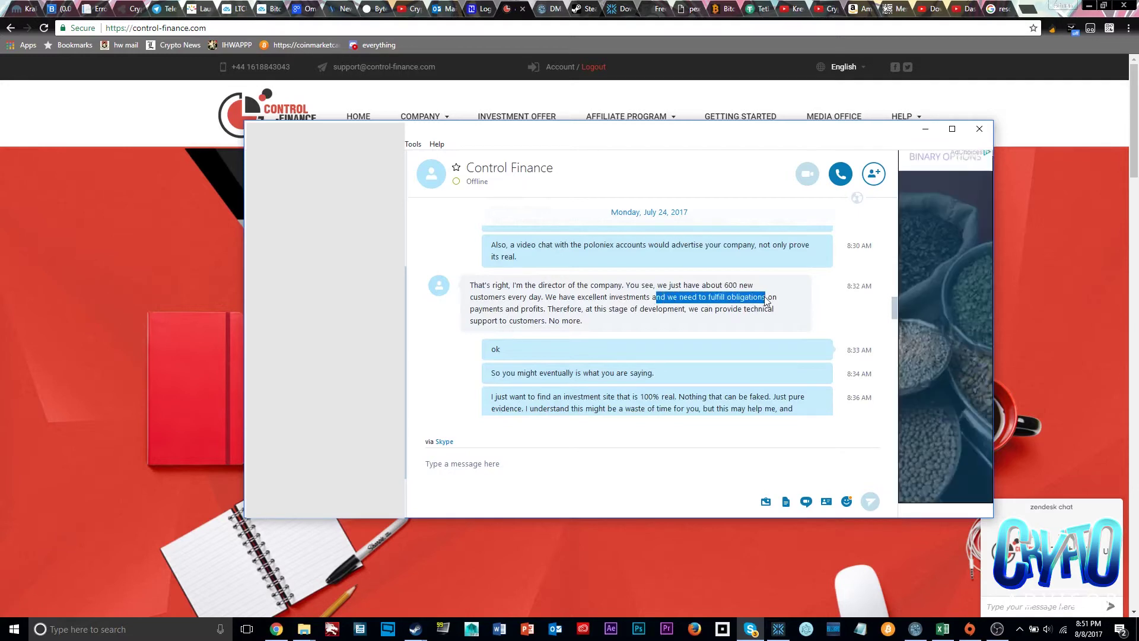
pyautogui.click(767, 296)
pyautogui.moveTo(555, 309); pyautogui.dragTo(774, 308)
pyautogui.click(741, 308)
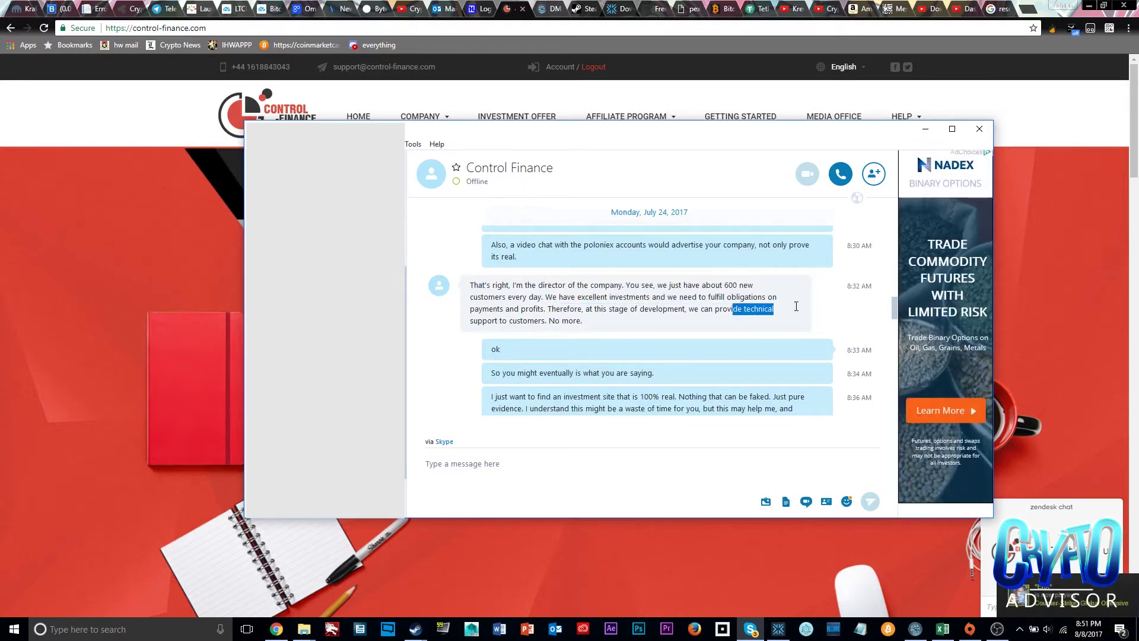
pyautogui.scroll(-1, 654, 389)
pyautogui.scroll(-1, 653, 388)
pyautogui.scroll(-1, 623, 374)
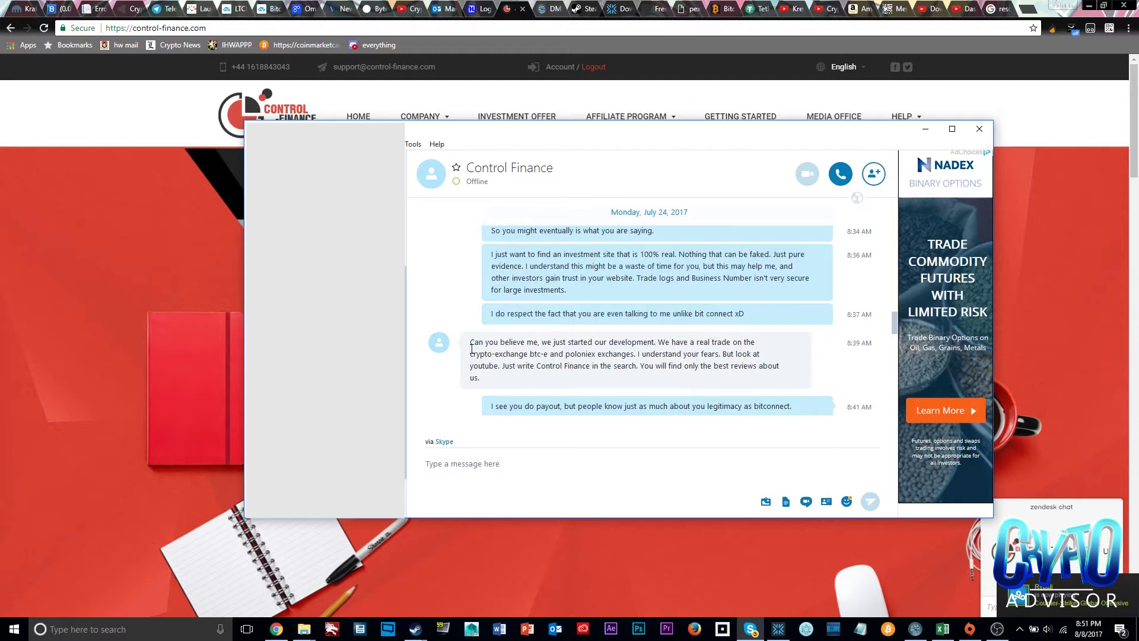
pyautogui.moveTo(471, 342); pyautogui.dragTo(671, 339)
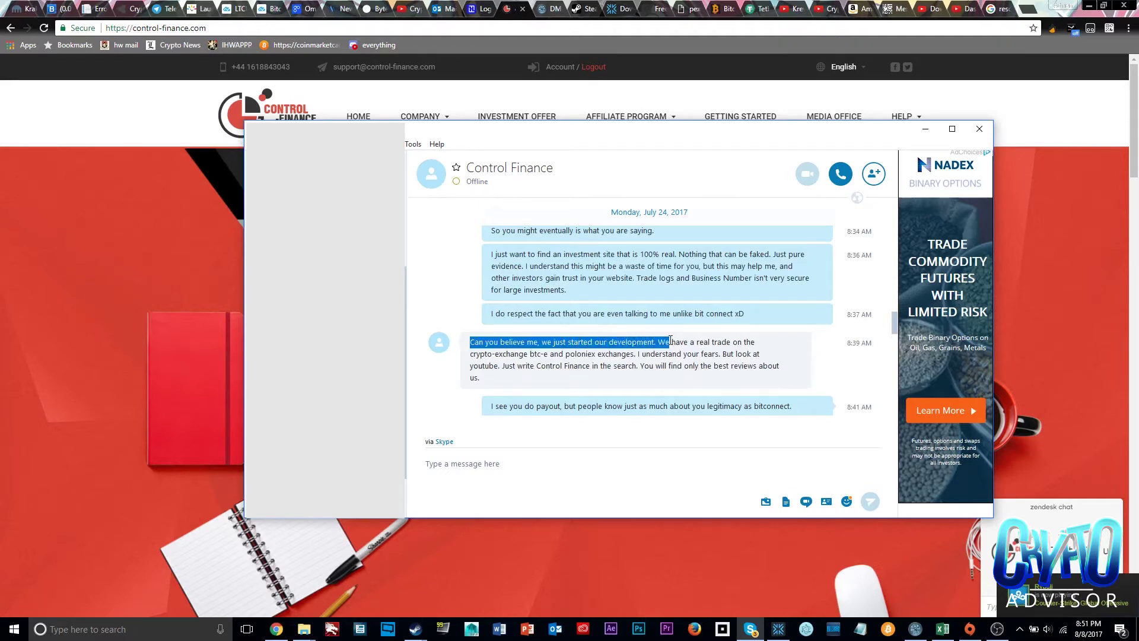
pyautogui.click(702, 338)
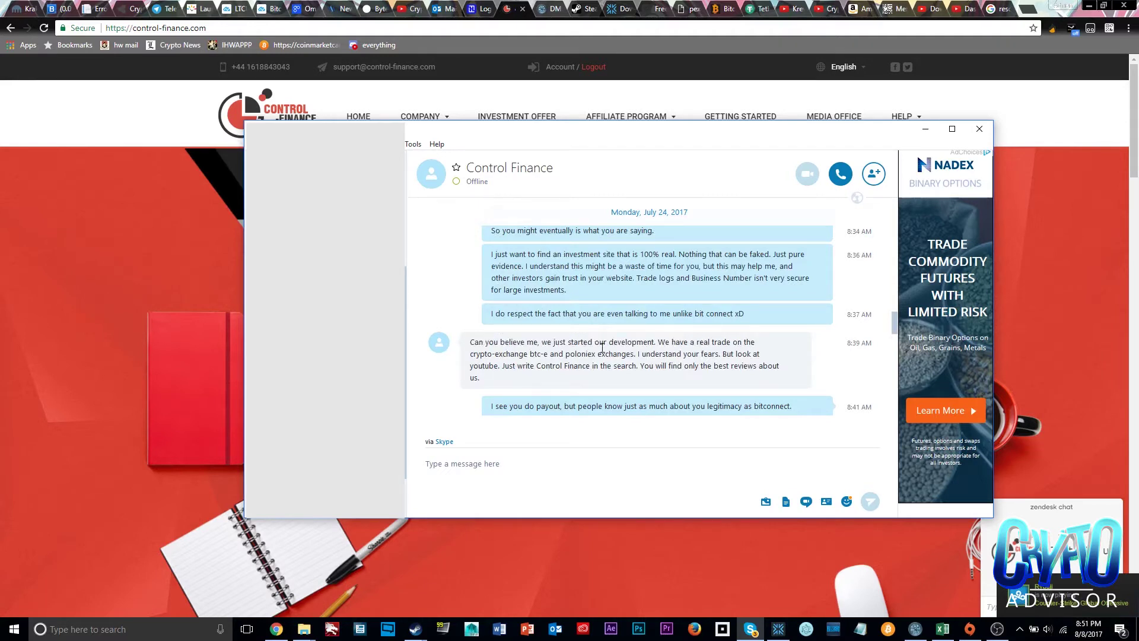
pyautogui.moveTo(602, 347); pyautogui.dragTo(749, 356)
pyautogui.moveTo(680, 342); pyautogui.dragTo(685, 342)
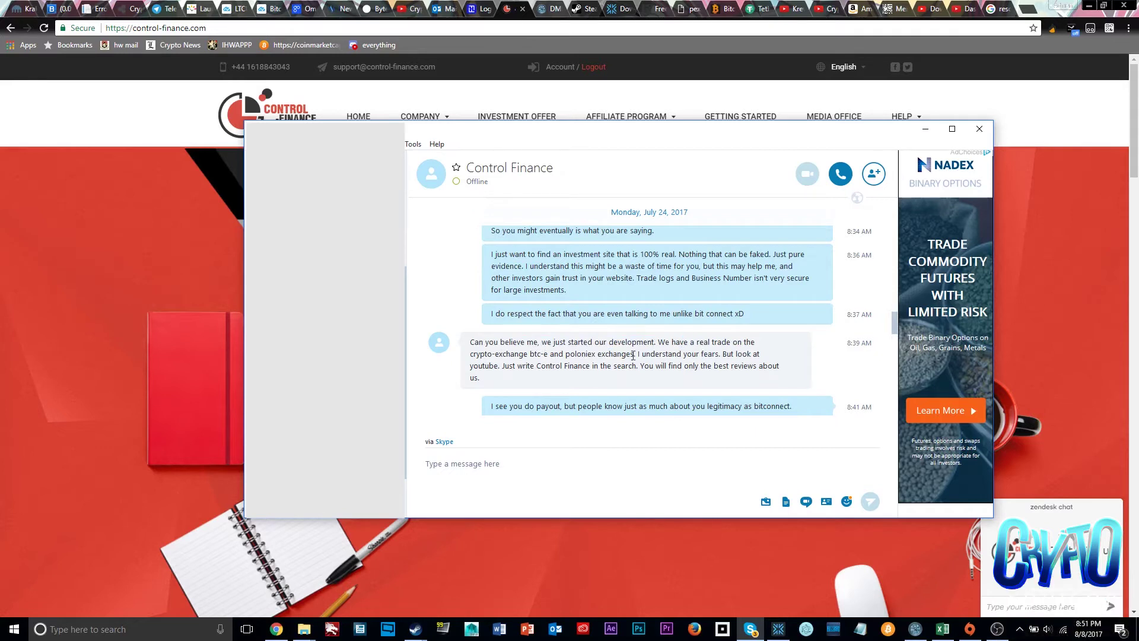
pyautogui.moveTo(618, 353); pyautogui.dragTo(759, 353)
pyautogui.scroll(-2, 704, 396)
pyautogui.scroll(-1, 704, 397)
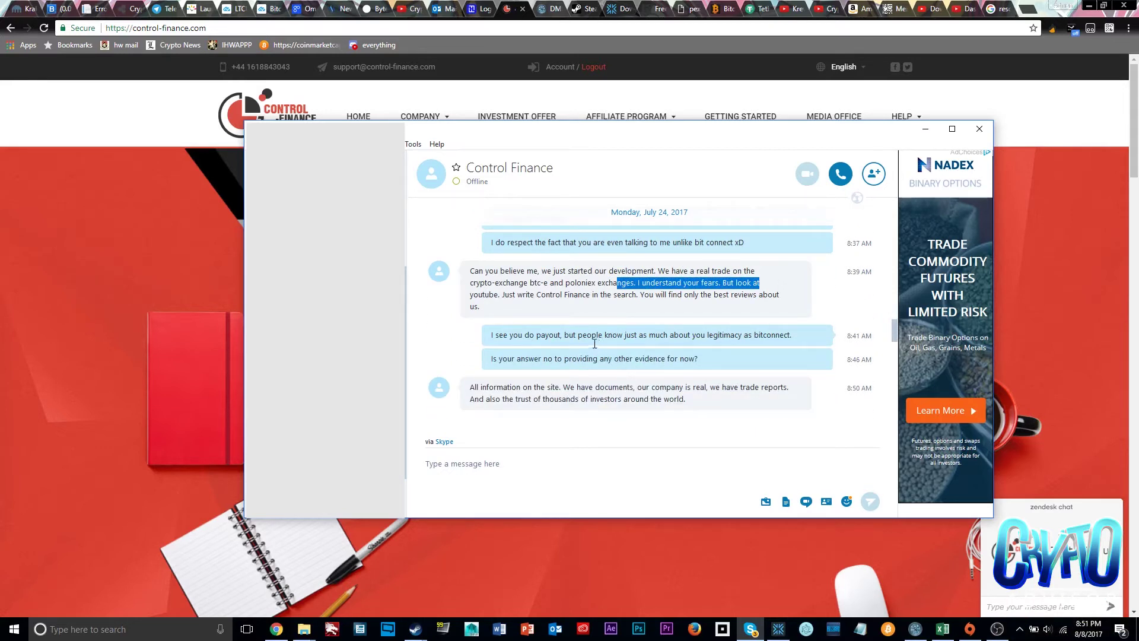
pyautogui.scroll(-1, 546, 343)
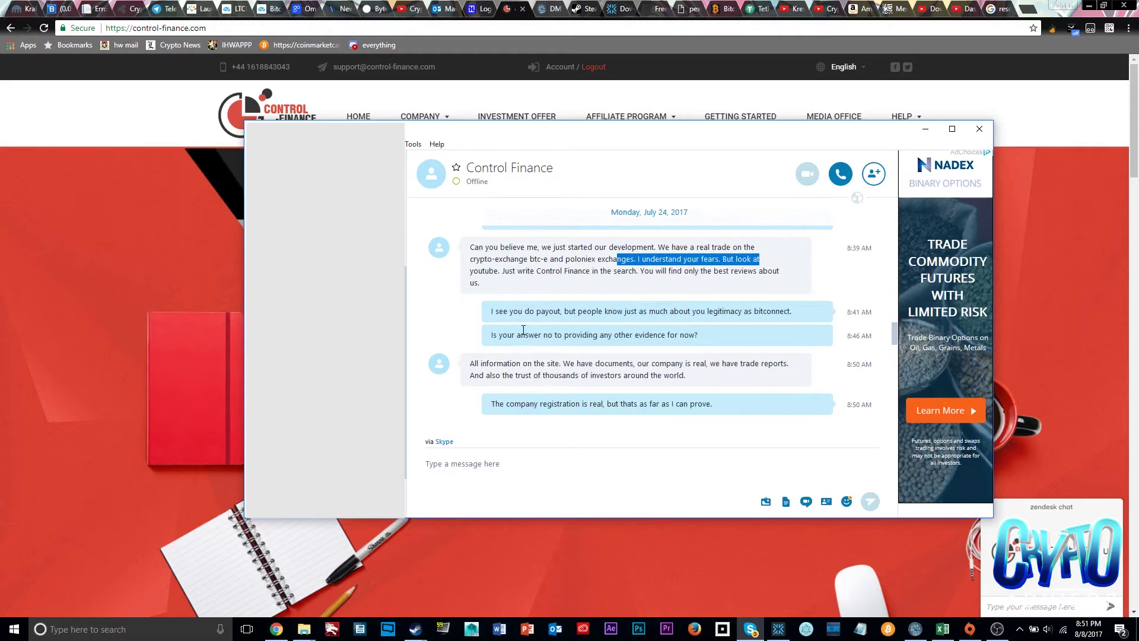
pyautogui.moveTo(564, 332); pyautogui.dragTo(732, 331)
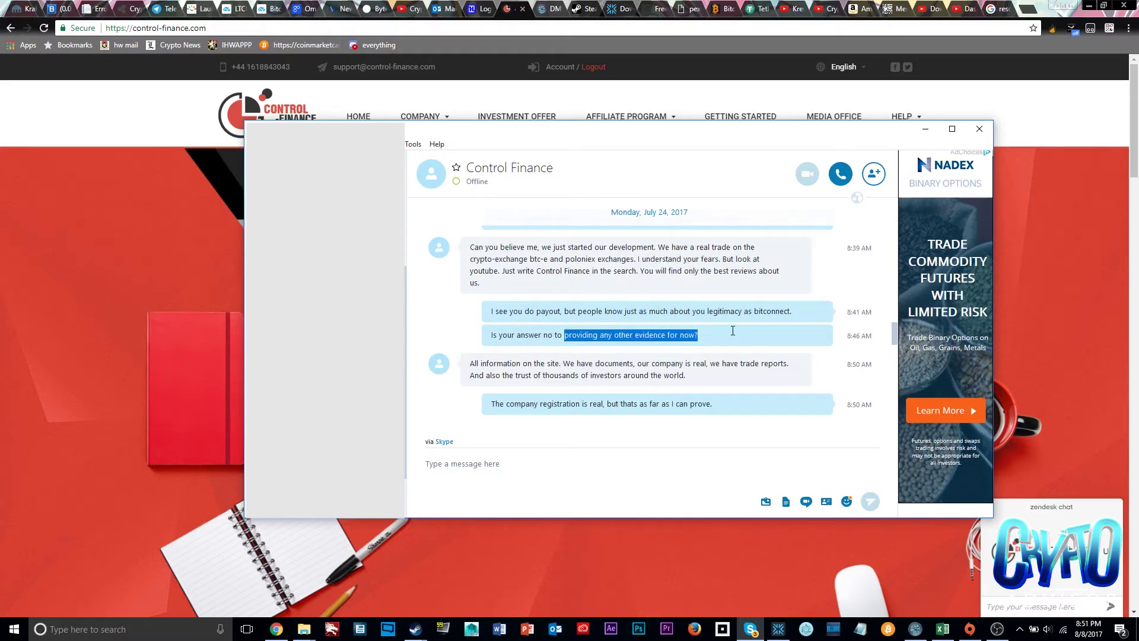
pyautogui.click(733, 331)
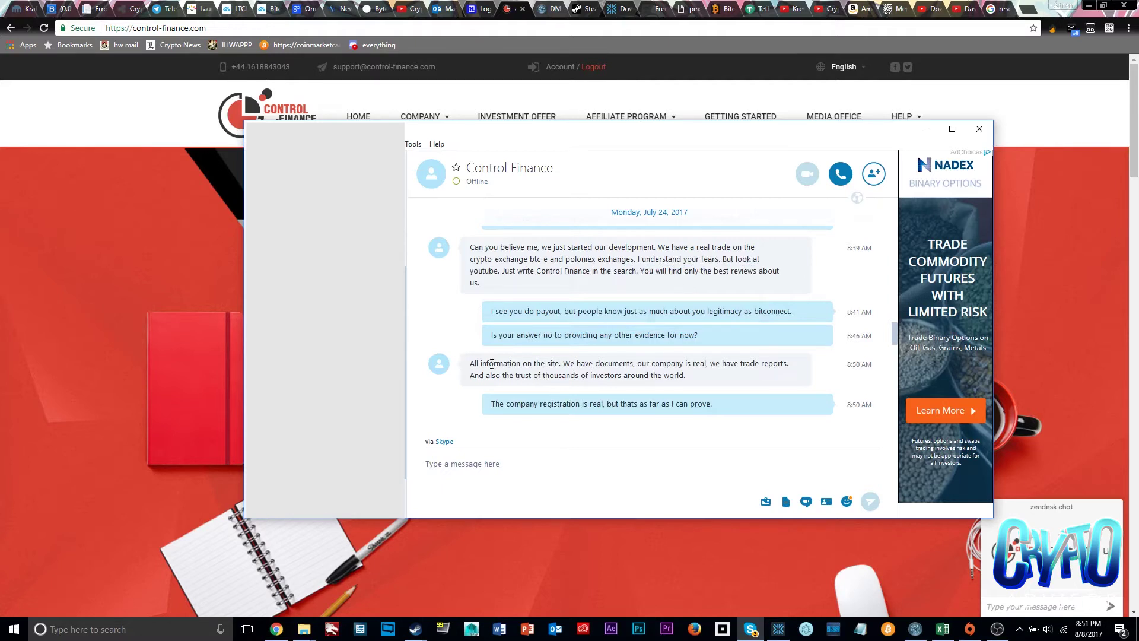
pyautogui.moveTo(496, 360); pyautogui.dragTo(783, 359)
pyautogui.moveTo(579, 360); pyautogui.dragTo(788, 364)
pyautogui.click(782, 368)
pyautogui.moveTo(530, 374)
pyautogui.mouseDown()
pyautogui.moveTo(619, 375)
pyautogui.moveTo(567, 374)
pyautogui.mouseUp()
pyautogui.click(545, 376)
pyautogui.moveTo(555, 375); pyautogui.dragTo(621, 375)
pyautogui.doubleClick(621, 375)
pyautogui.click(614, 388)
pyautogui.scroll(-2, 591, 387)
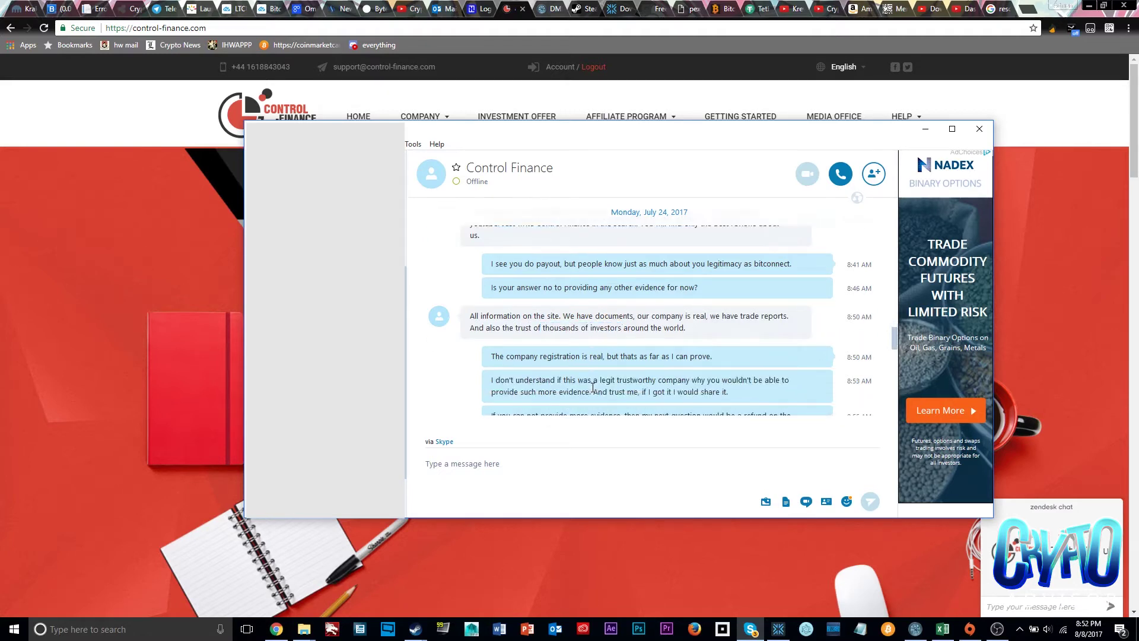
pyautogui.scroll(-2, 601, 386)
pyautogui.scroll(-1, 609, 383)
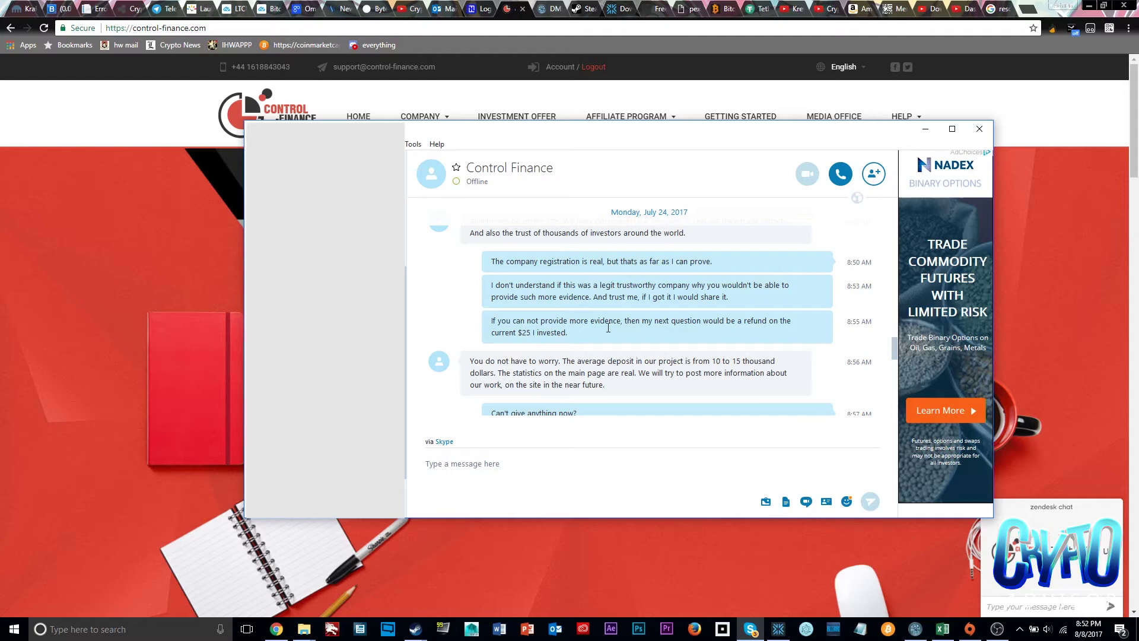
pyautogui.scroll(-1, 621, 318)
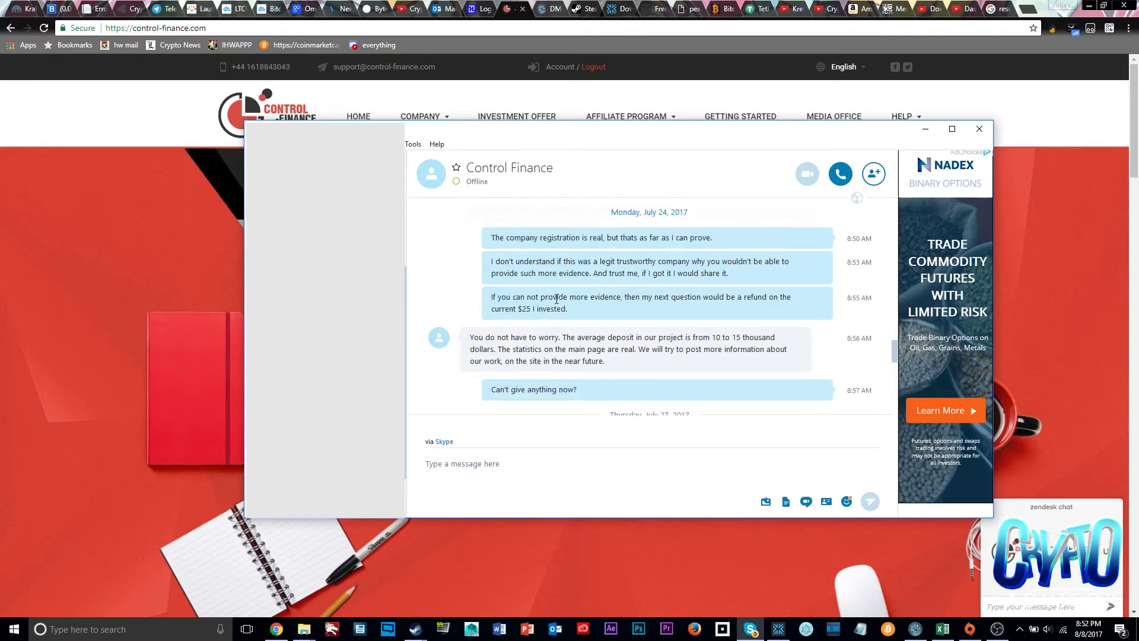
pyautogui.scroll(-2, 553, 299)
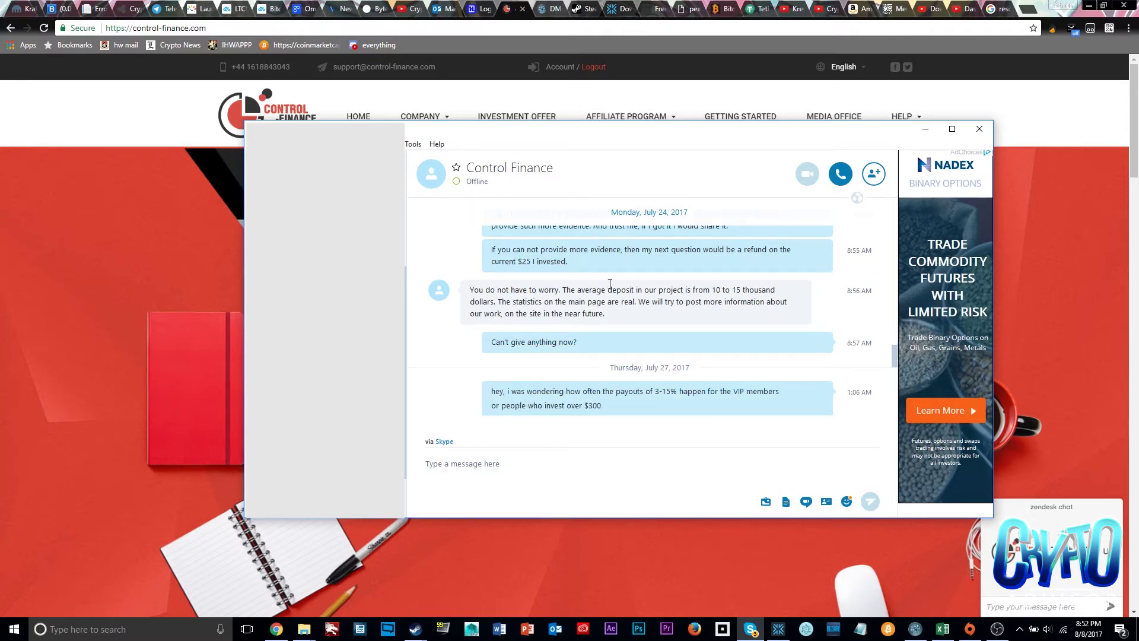
pyautogui.moveTo(559, 290); pyautogui.dragTo(647, 303)
pyautogui.click(527, 289)
pyautogui.scroll(-1, 520, 307)
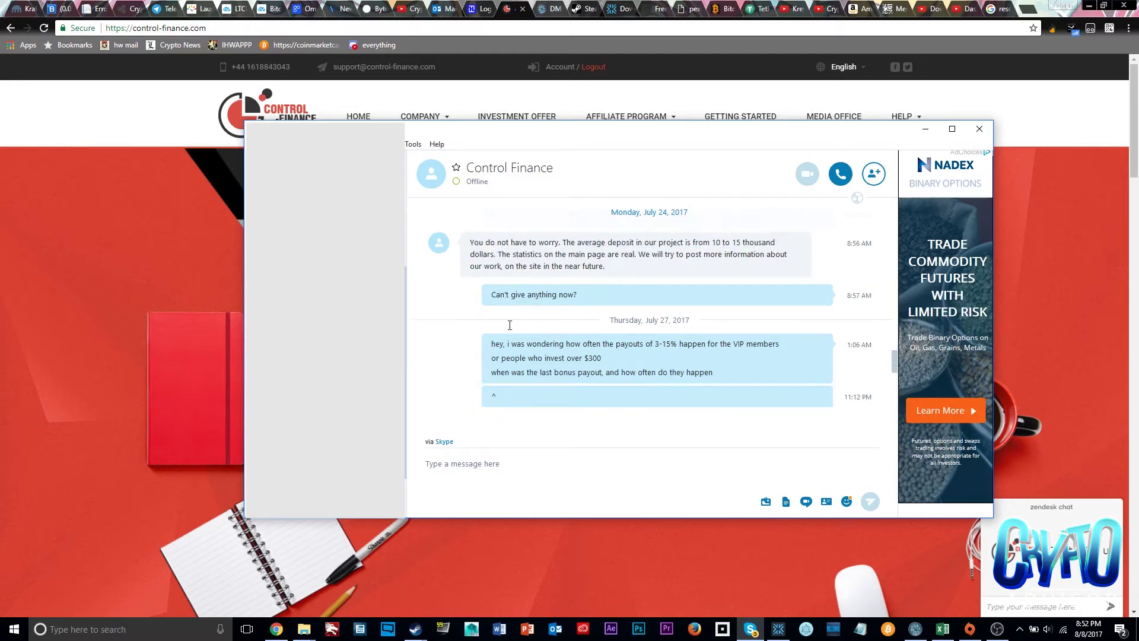
pyautogui.scroll(-2, 516, 316)
pyautogui.scroll(-1, 510, 327)
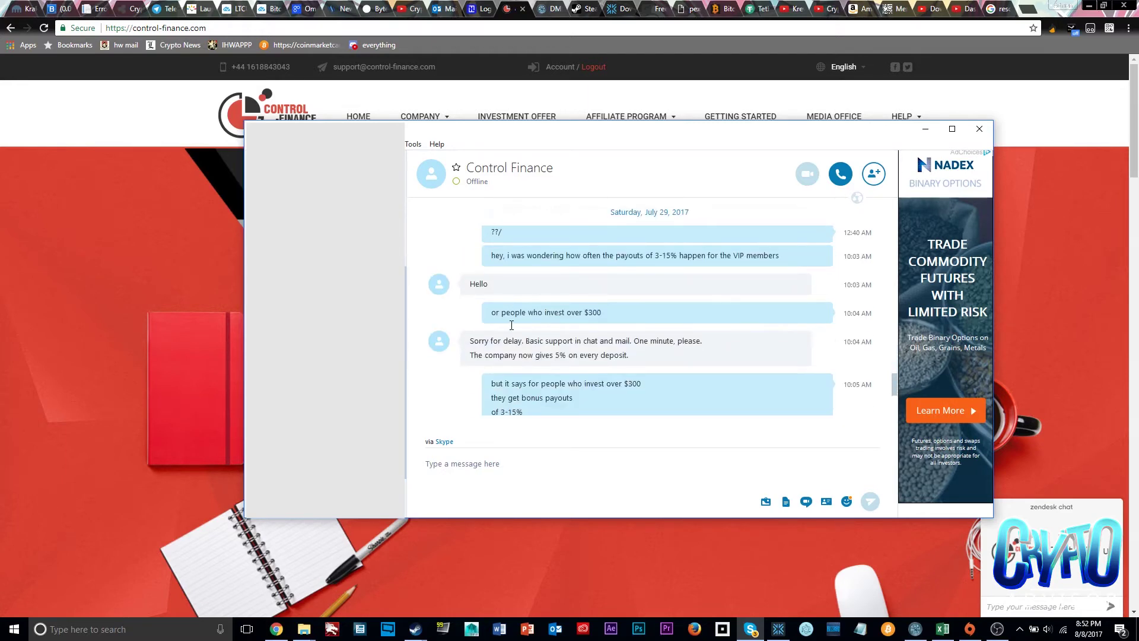
pyautogui.scroll(2, 536, 322)
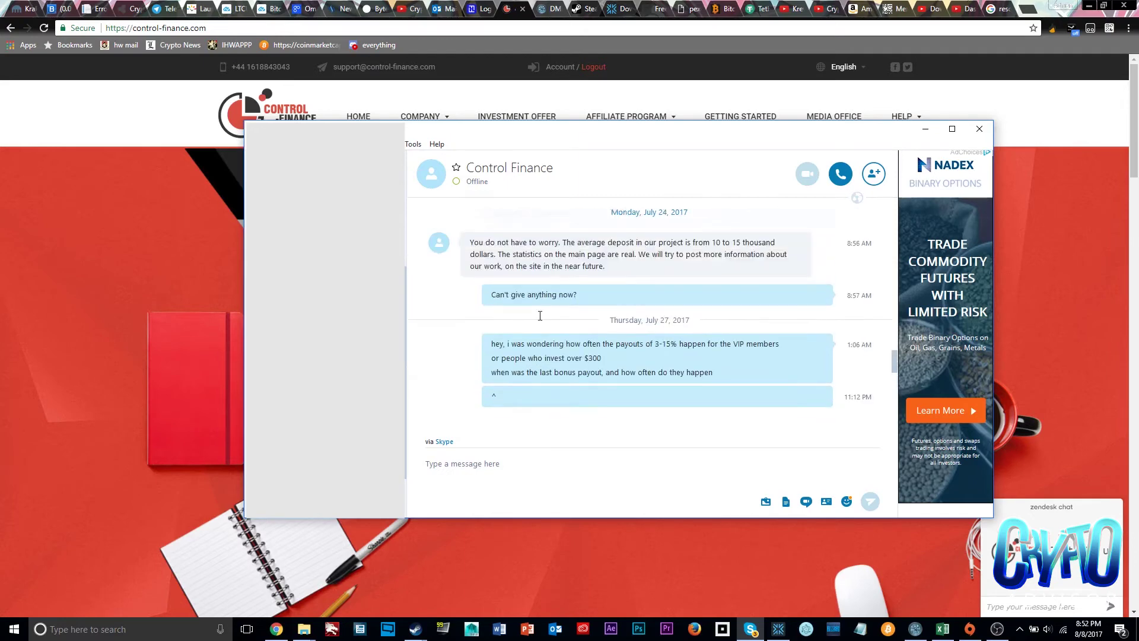
pyautogui.scroll(-2, 545, 316)
pyautogui.scroll(-1, 548, 313)
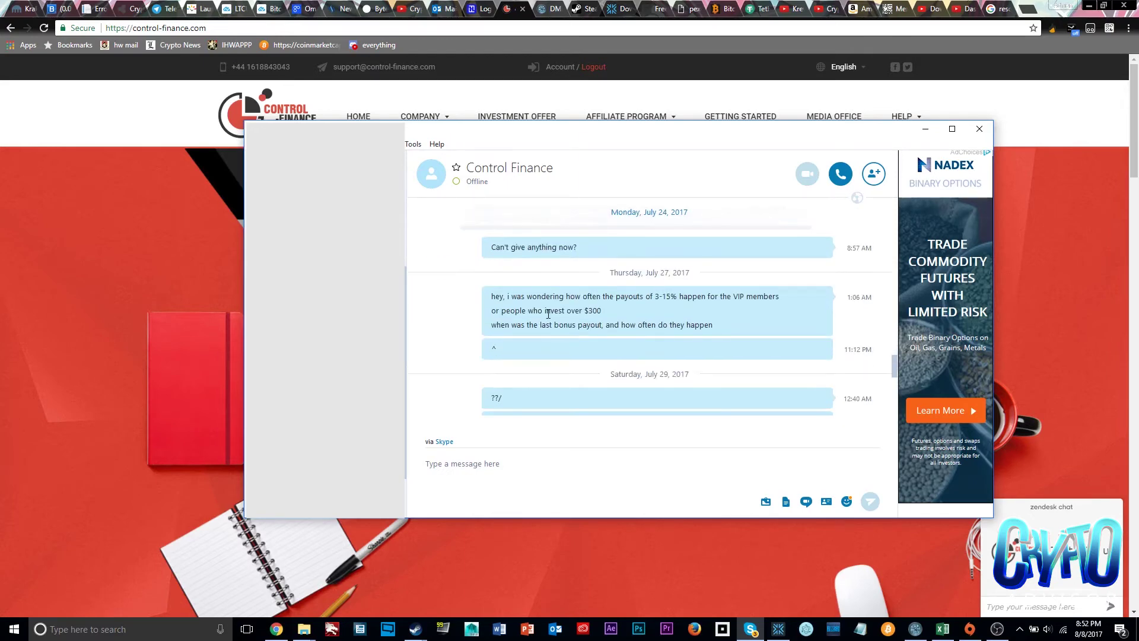
pyautogui.scroll(-1, 556, 315)
pyautogui.scroll(-2, 568, 318)
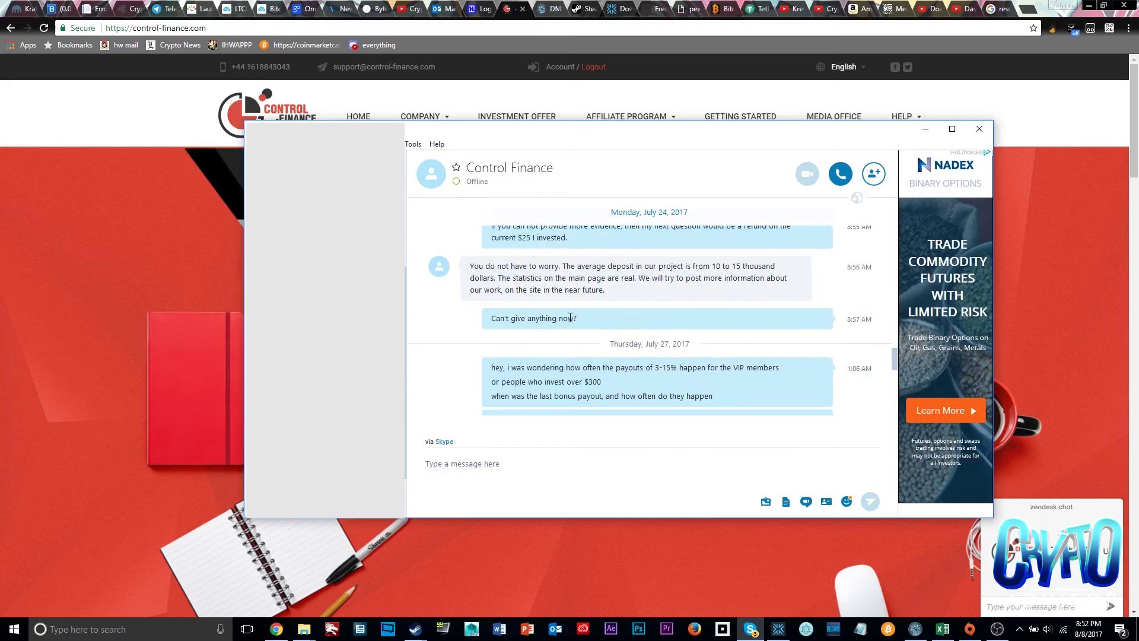
pyautogui.tripleClick(498, 322)
pyautogui.click(587, 312)
pyautogui.scroll(1, 627, 247)
pyautogui.scroll(2, 628, 276)
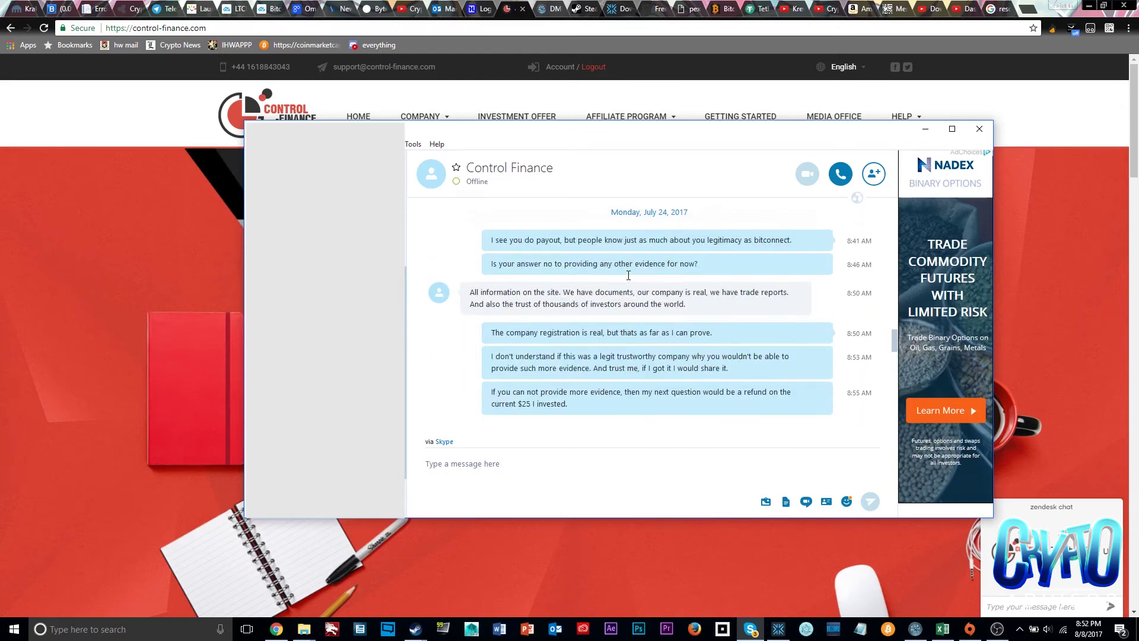
pyautogui.scroll(2, 707, 235)
# Minimize the Skype chat and open Control Finance's About us page
pyautogui.click(925, 130)
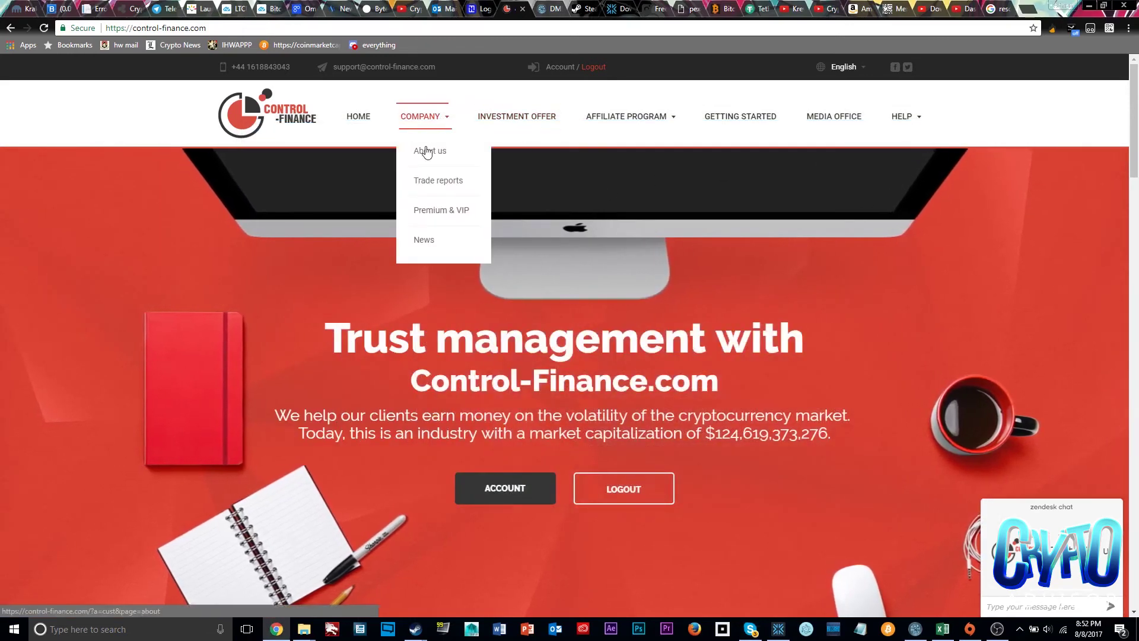
pyautogui.click(432, 151)
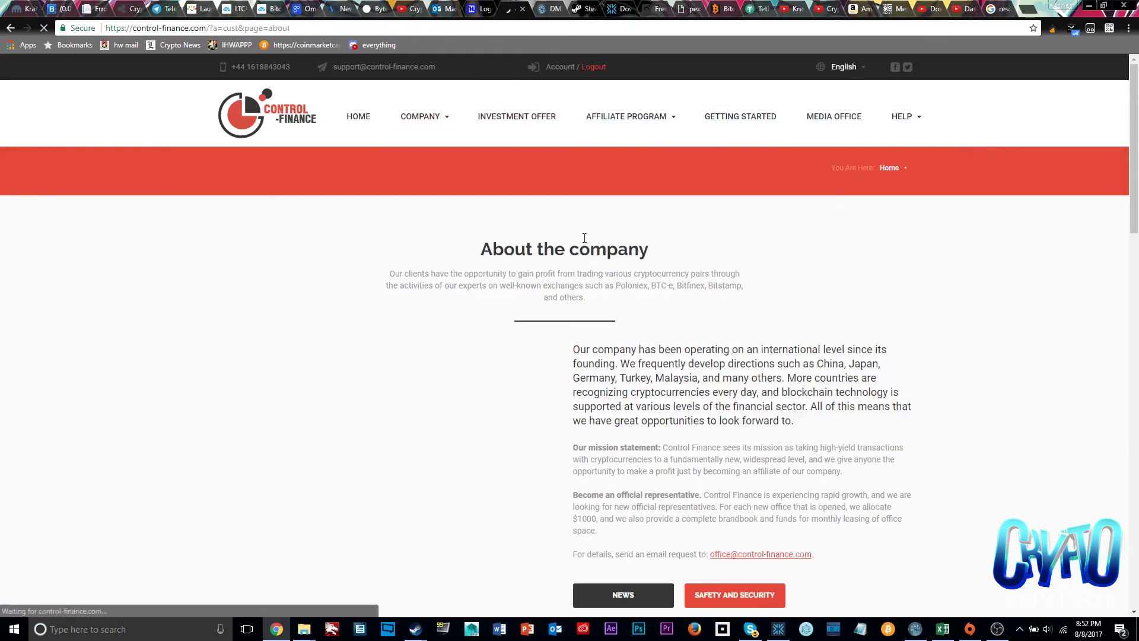
pyautogui.scroll(-2, 564, 343)
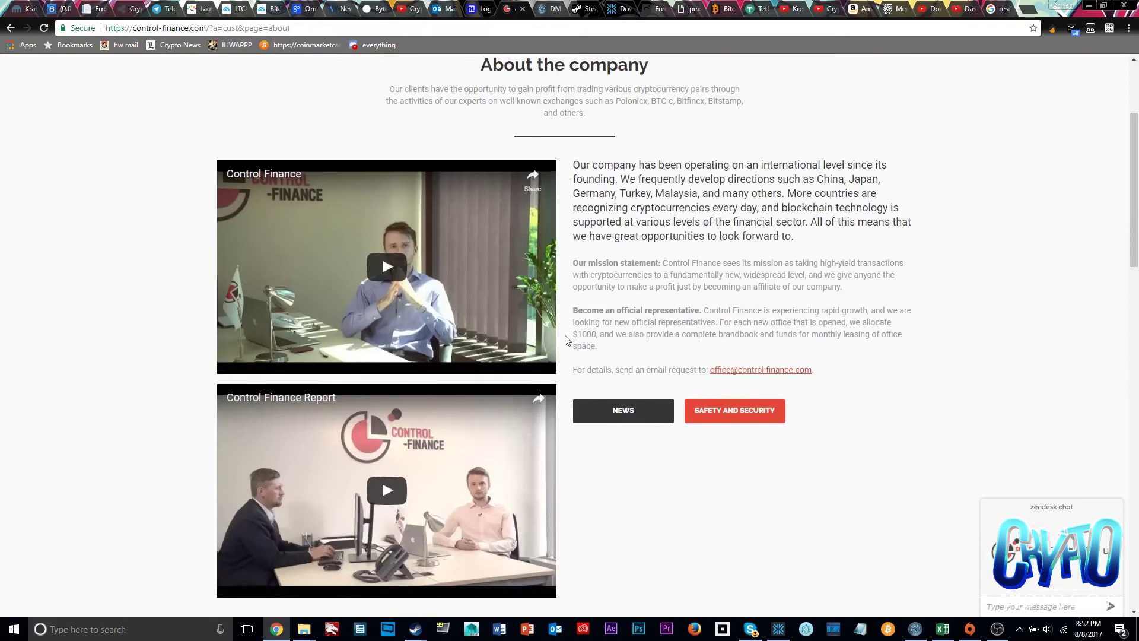
pyautogui.scroll(-3, 564, 344)
pyautogui.scroll(-3, 567, 342)
pyautogui.scroll(-2, 567, 342)
pyautogui.scroll(-3, 567, 343)
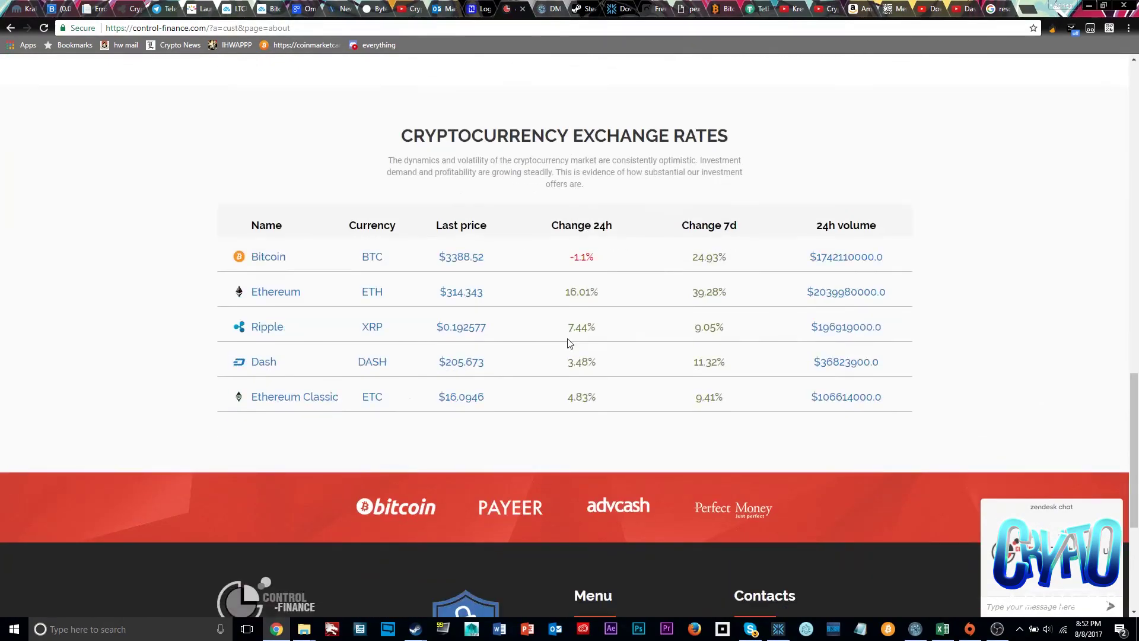
pyautogui.scroll(-3, 567, 343)
pyautogui.scroll(3, 567, 342)
pyautogui.scroll(3, 588, 337)
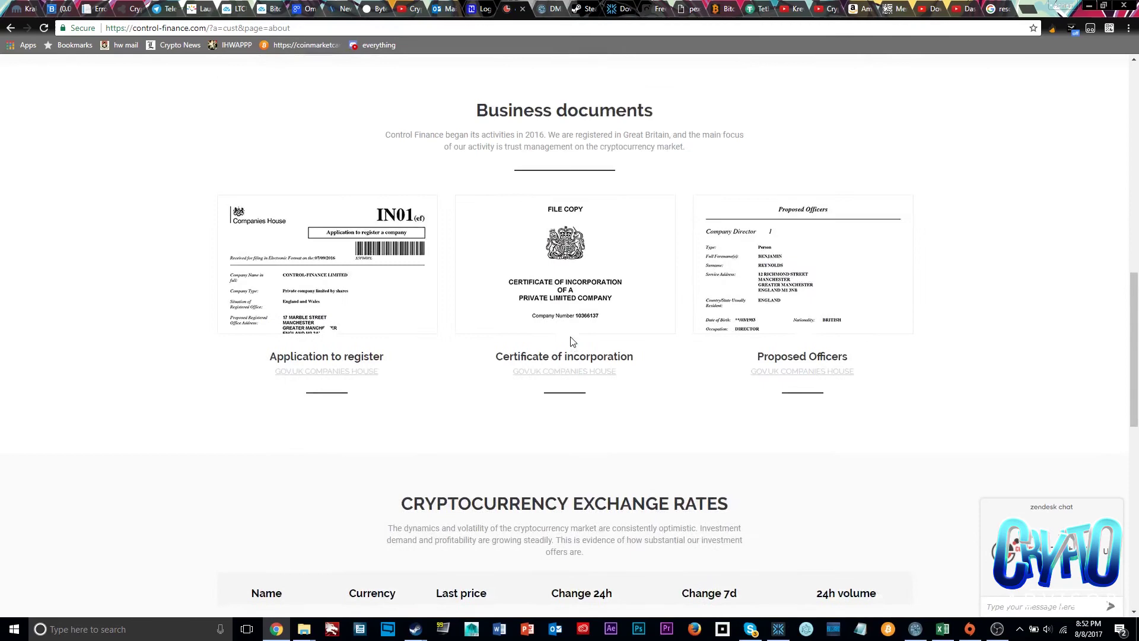
pyautogui.scroll(3, 588, 337)
pyautogui.scroll(3, 572, 328)
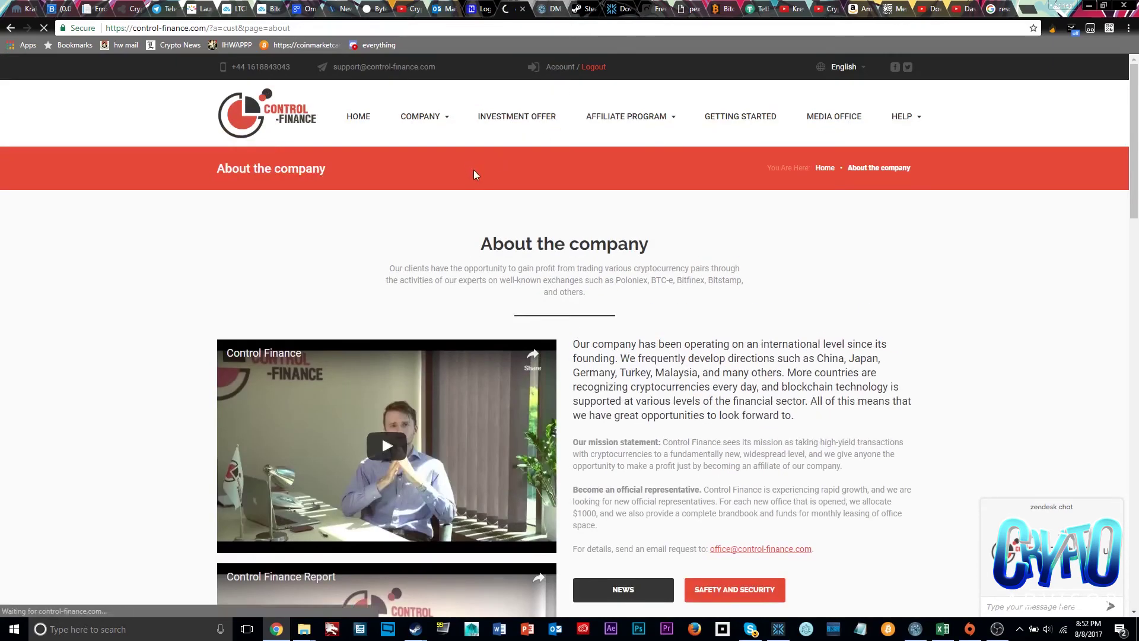
pyautogui.scroll(-2, 510, 449)
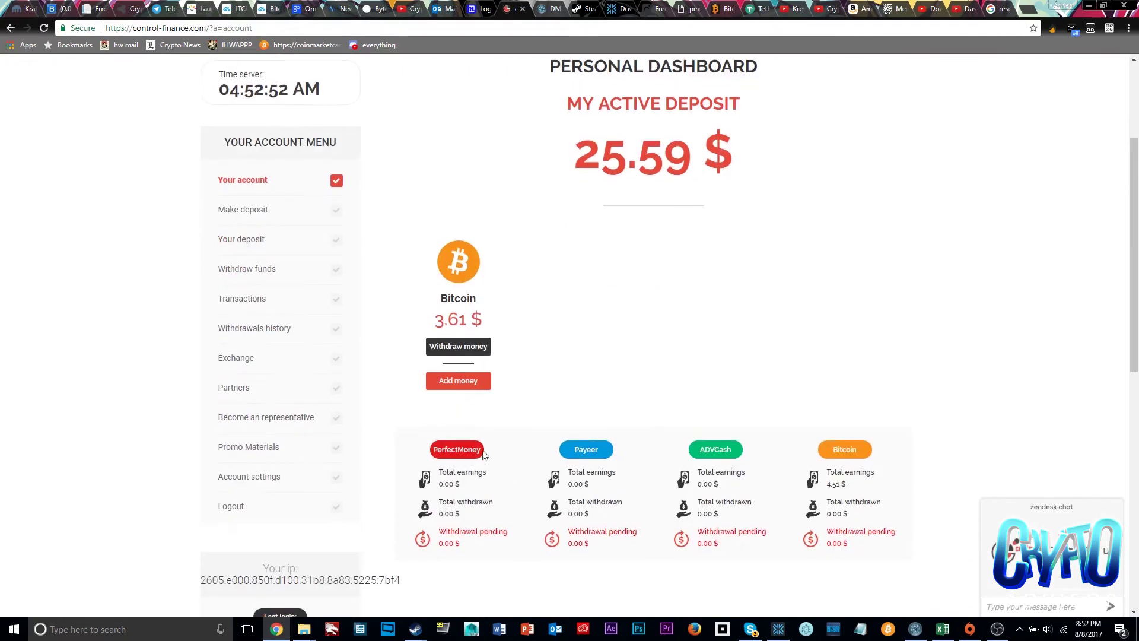
pyautogui.moveTo(471, 320); pyautogui.dragTo(421, 331)
pyautogui.moveTo(581, 163)
pyautogui.mouseDown()
pyautogui.moveTo(702, 158)
pyautogui.moveTo(532, 204)
pyautogui.mouseUp()
pyautogui.click(706, 159)
pyautogui.scroll(2, 490, 267)
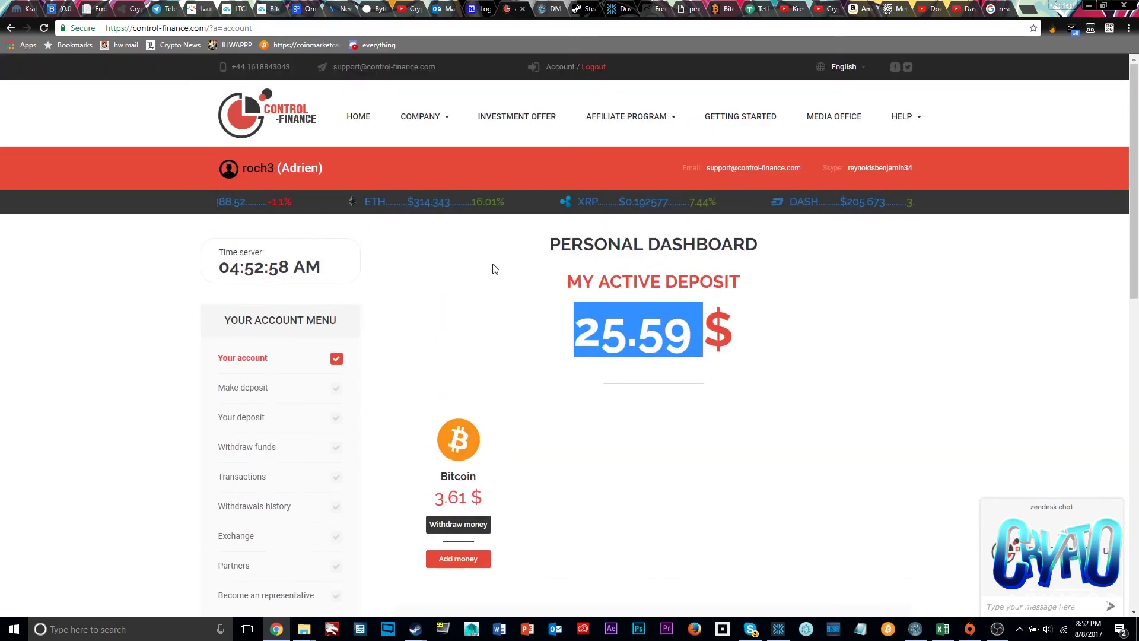
pyautogui.moveTo(564, 341)
pyautogui.mouseDown()
pyautogui.moveTo(703, 320)
pyautogui.moveTo(569, 338)
pyautogui.moveTo(737, 350)
pyautogui.mouseUp()
pyautogui.click(703, 320)
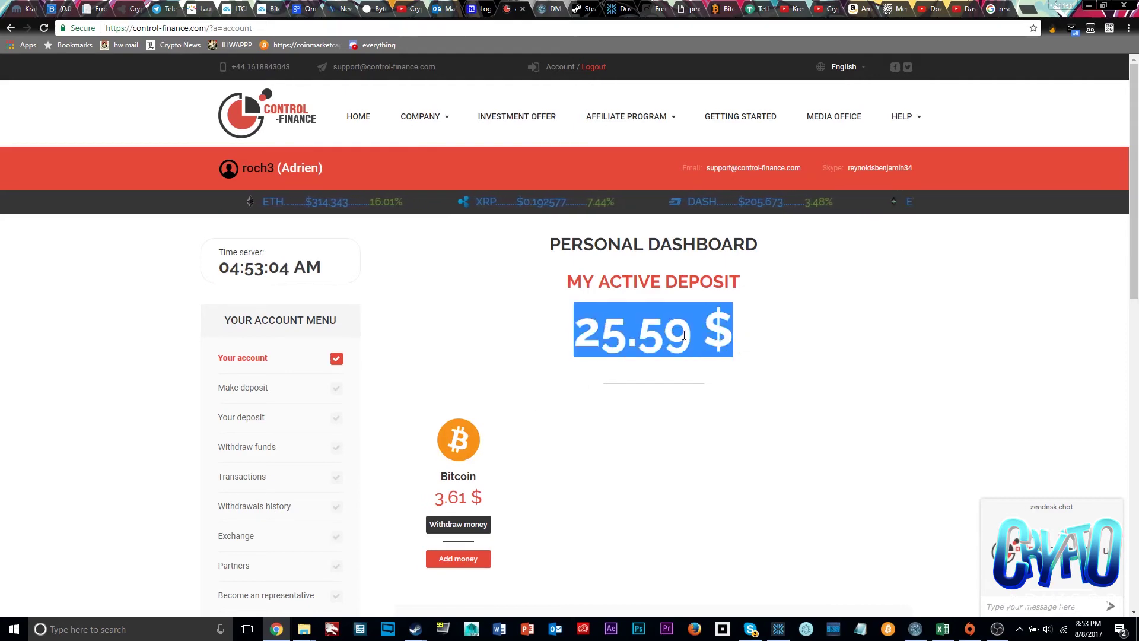
pyautogui.click(737, 350)
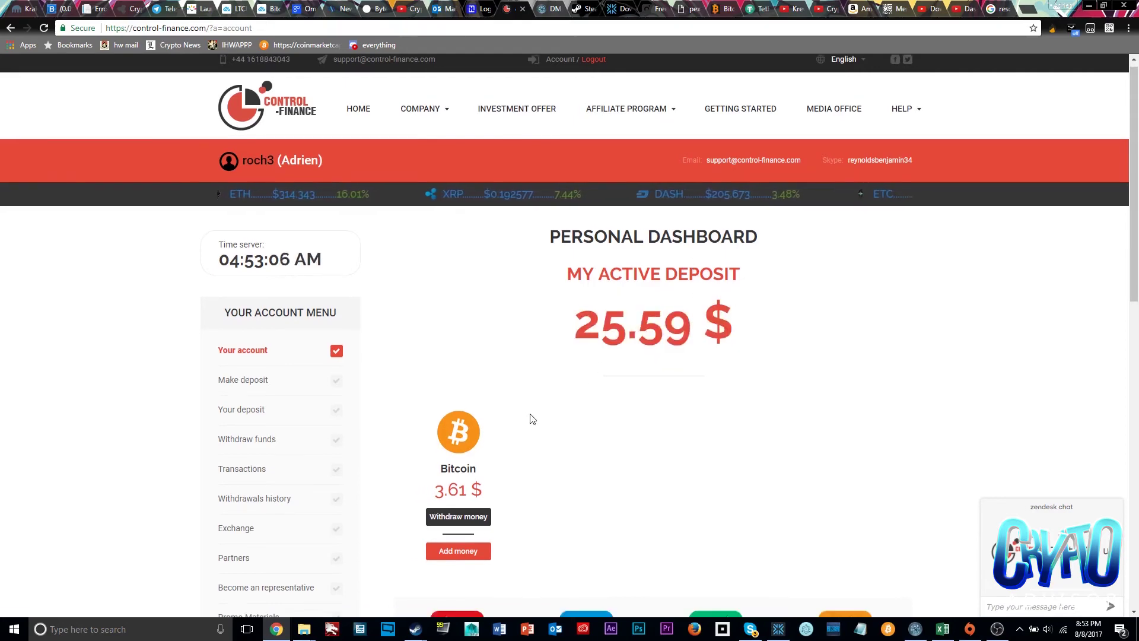
pyautogui.scroll(-3, 528, 419)
pyautogui.scroll(3, 600, 321)
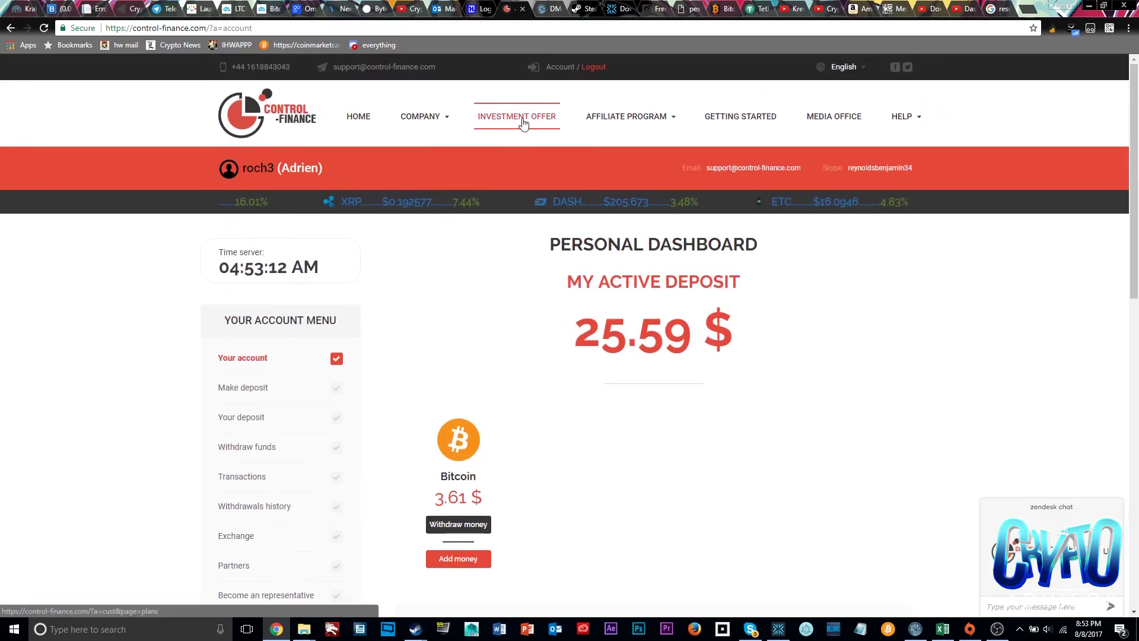
pyautogui.moveTo(600, 329); pyautogui.dragTo(739, 327)
pyautogui.moveTo(664, 330); pyautogui.dragTo(535, 326)
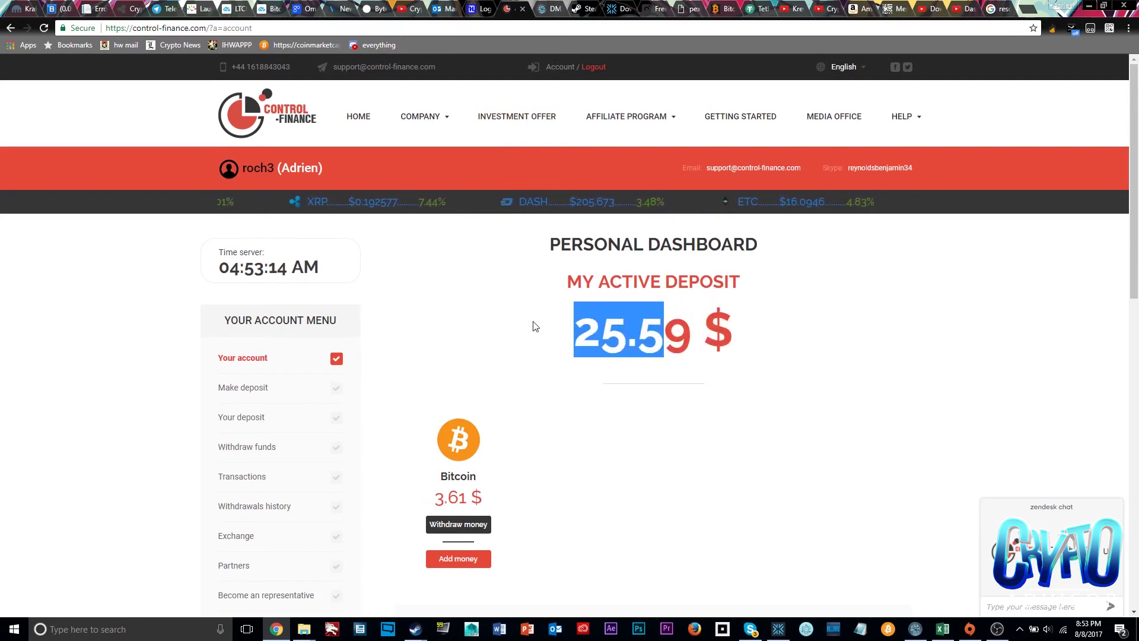
pyautogui.click(576, 320)
pyautogui.moveTo(664, 330)
pyautogui.mouseDown()
pyautogui.moveTo(703, 329)
pyautogui.moveTo(633, 329)
pyautogui.moveTo(666, 331)
pyautogui.mouseUp()
pyautogui.click(718, 327)
pyautogui.click(575, 330)
pyautogui.click(588, 333)
pyautogui.moveTo(574, 333)
pyautogui.mouseDown()
pyautogui.moveTo(707, 340)
pyautogui.moveTo(562, 331)
pyautogui.moveTo(734, 326)
pyautogui.moveTo(539, 310)
pyautogui.mouseUp()
pyautogui.click(691, 331)
pyautogui.click(574, 331)
pyautogui.click(731, 332)
pyautogui.click(563, 331)
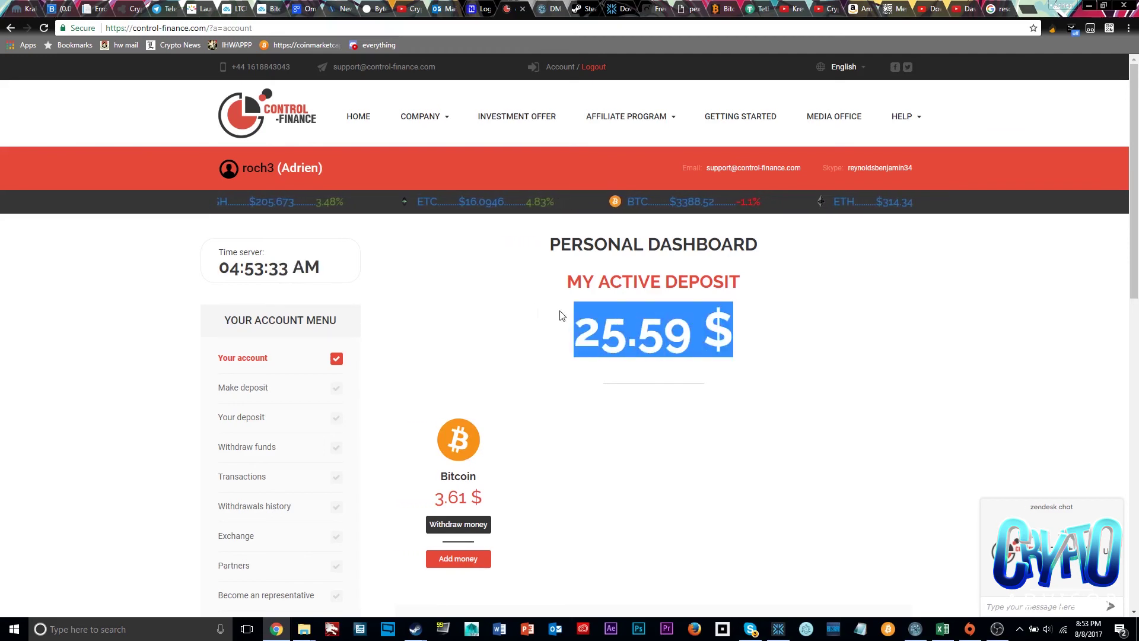
pyautogui.click(548, 324)
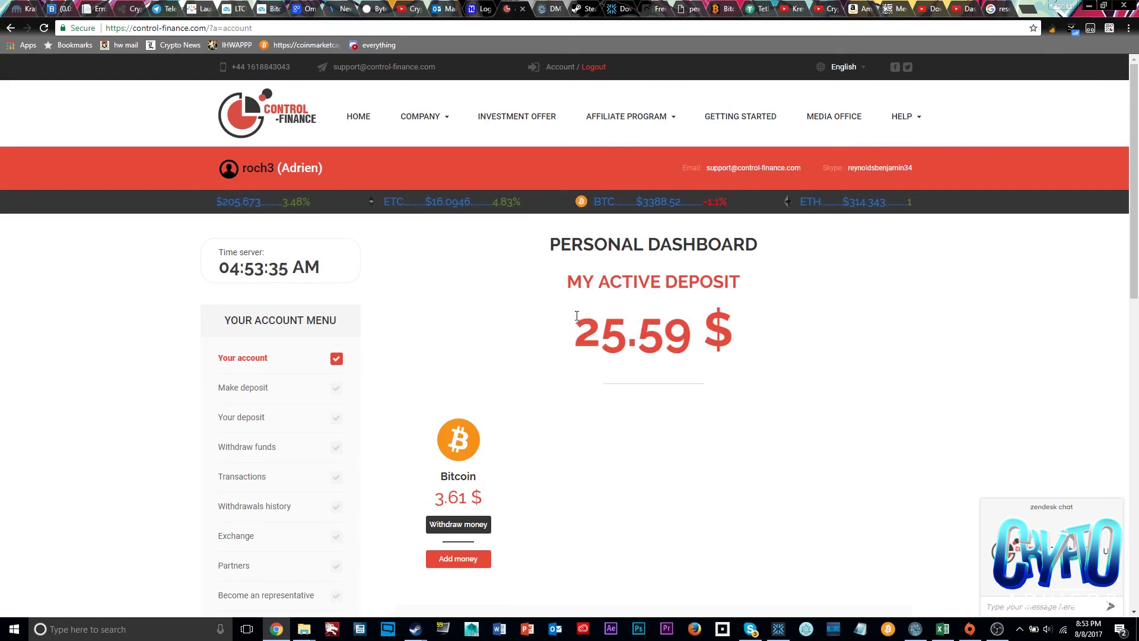